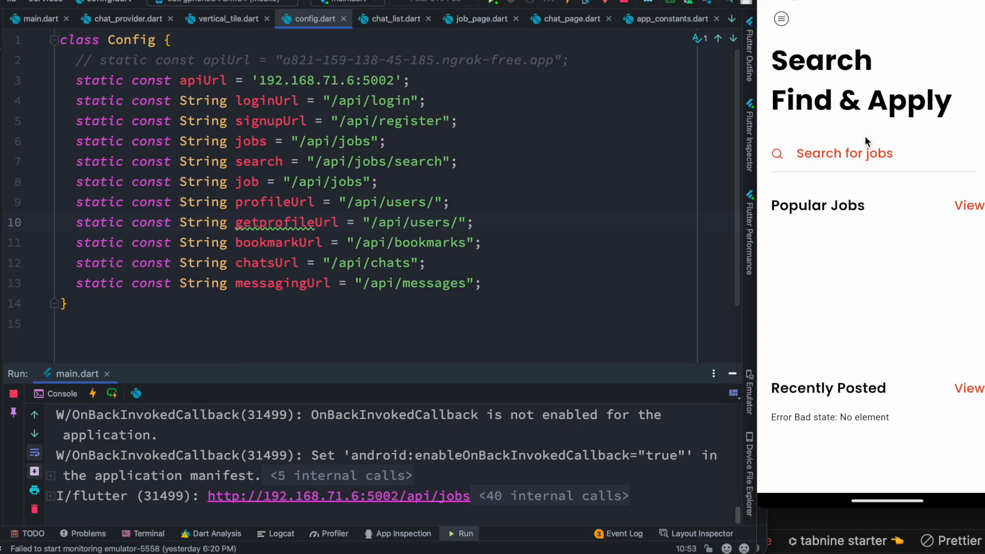
# Step: Visit the Profile page from the drawer, then return to the Home job search page
pyautogui.click(781, 19)
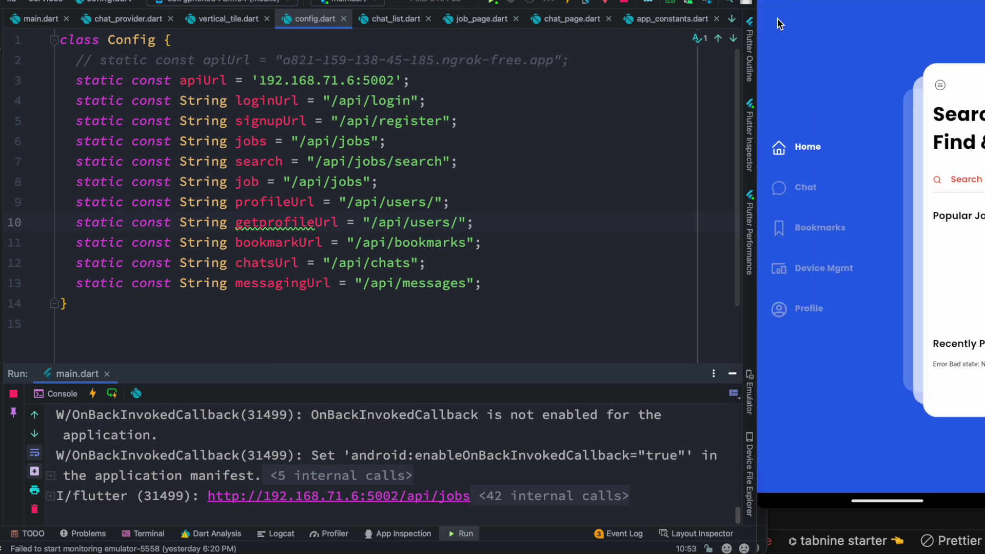
pyautogui.click(804, 313)
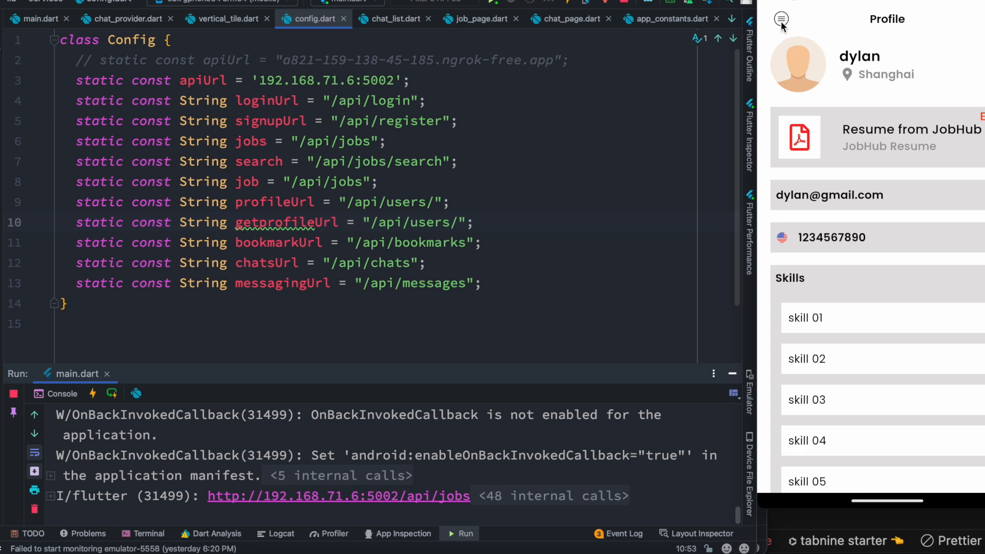
pyautogui.click(783, 21)
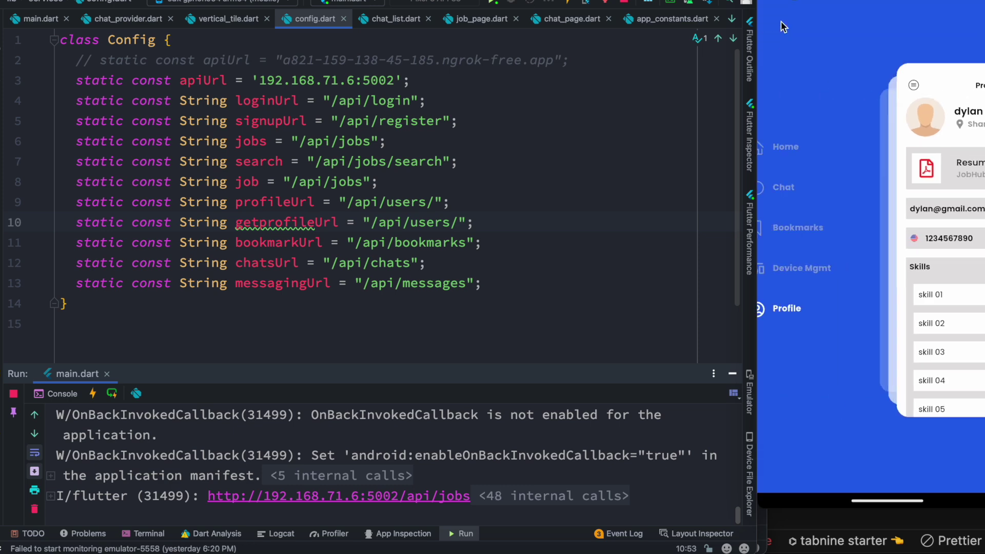
pyautogui.click(797, 148)
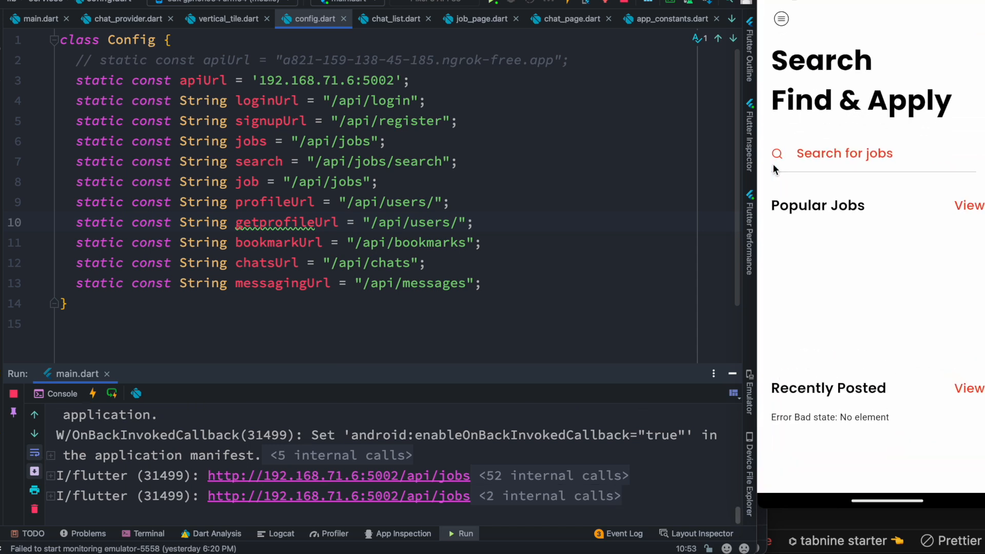
# Step: Browse the Profile, Bookmarks and Device Management pages, viewing the last one full-size
pyautogui.click(783, 19)
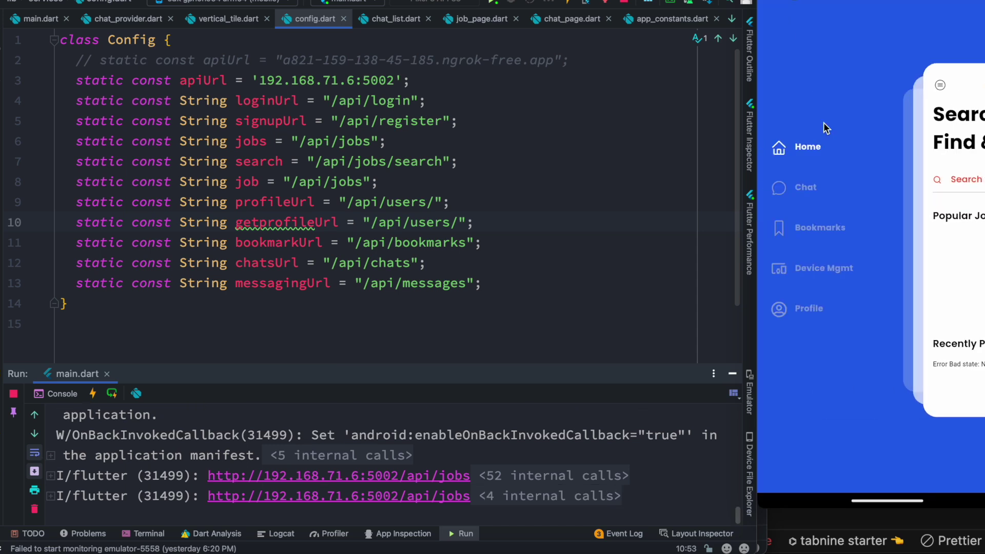
pyautogui.click(803, 312)
pyautogui.click(816, 229)
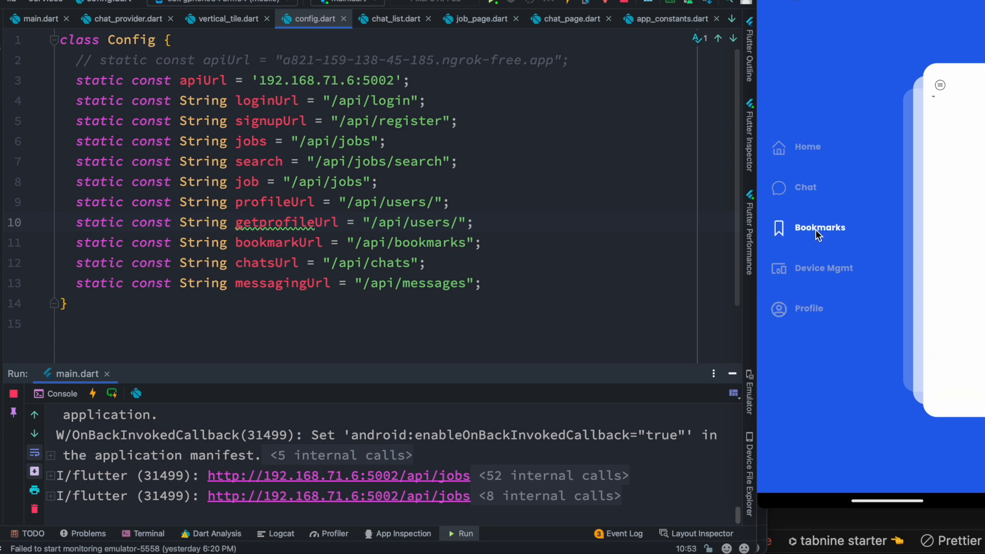
pyautogui.click(808, 274)
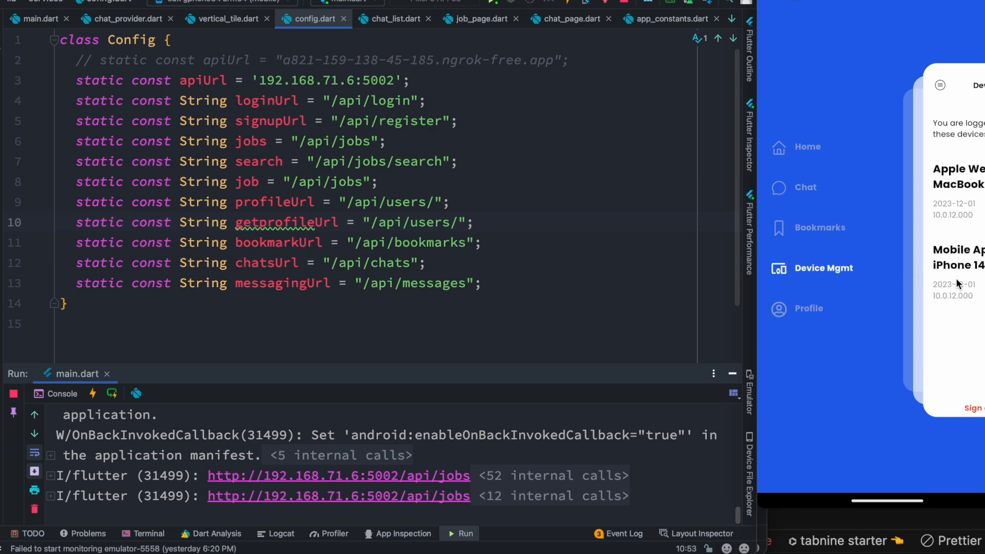
pyautogui.click(957, 283)
# Step: Return to the Home page and reopen the navigation drawer
pyautogui.click(885, 479)
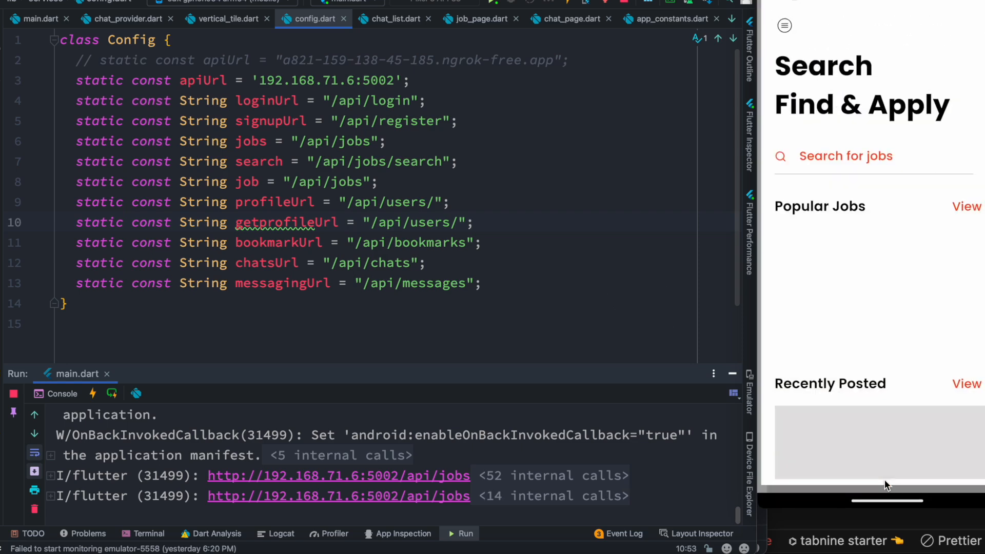
pyautogui.click(783, 21)
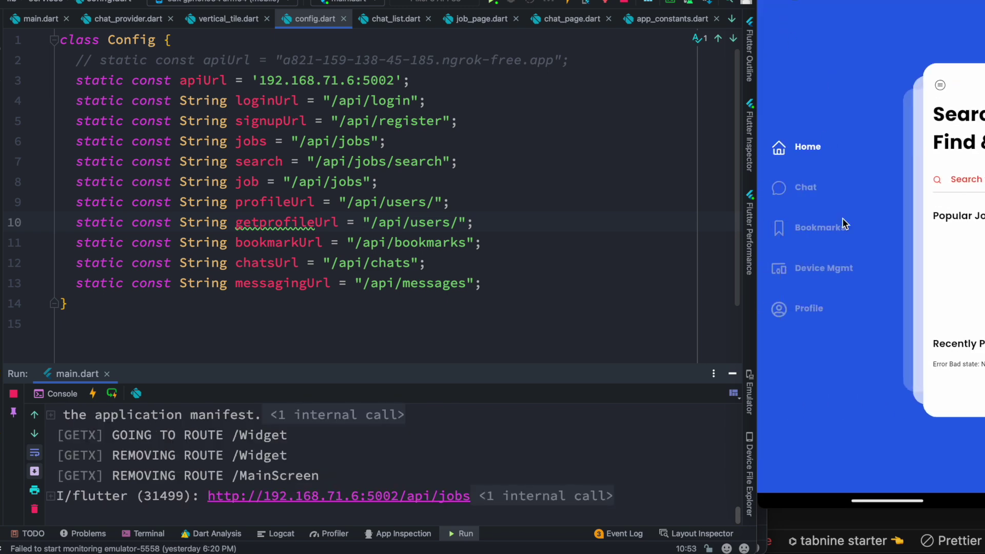
# Step: Fill the Sign Up form's full name, email and password and submit the new account
pyautogui.click(808, 310)
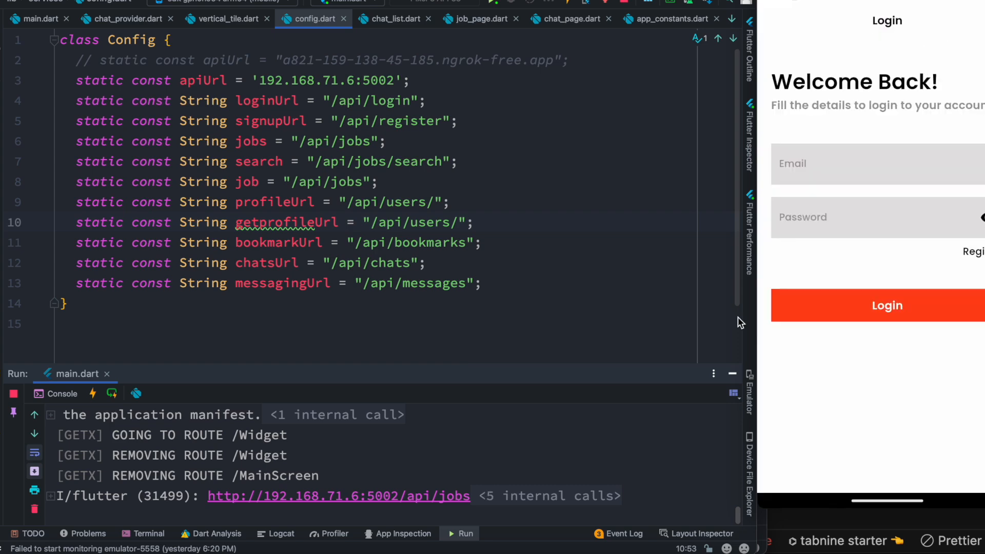
pyautogui.click(974, 251)
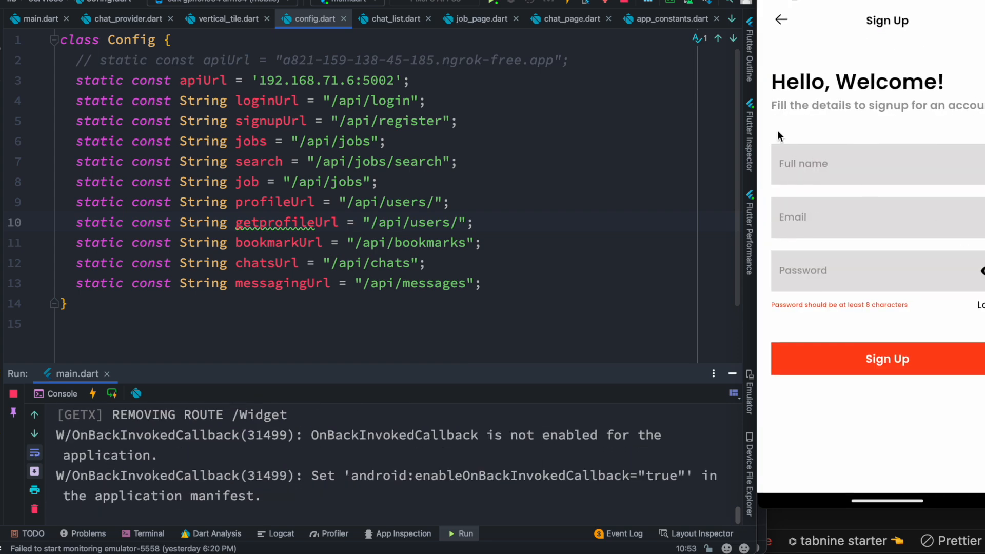
pyautogui.click(804, 167)
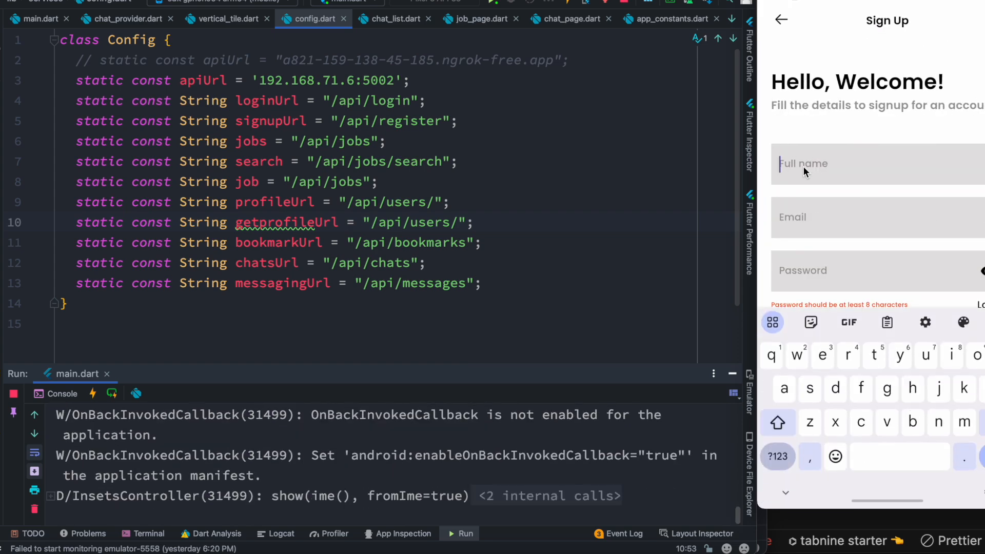
pyautogui.write('ahmed')
pyautogui.click(795, 223)
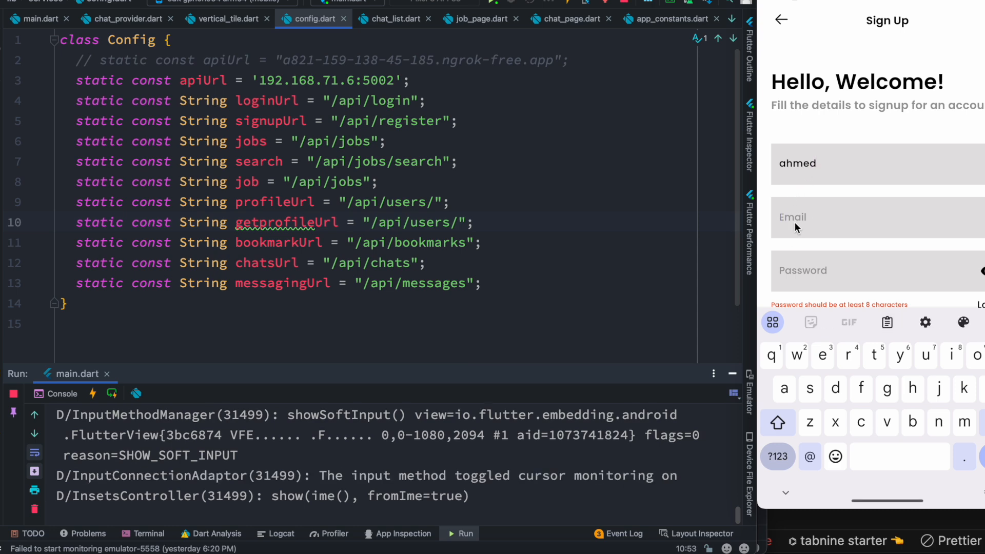
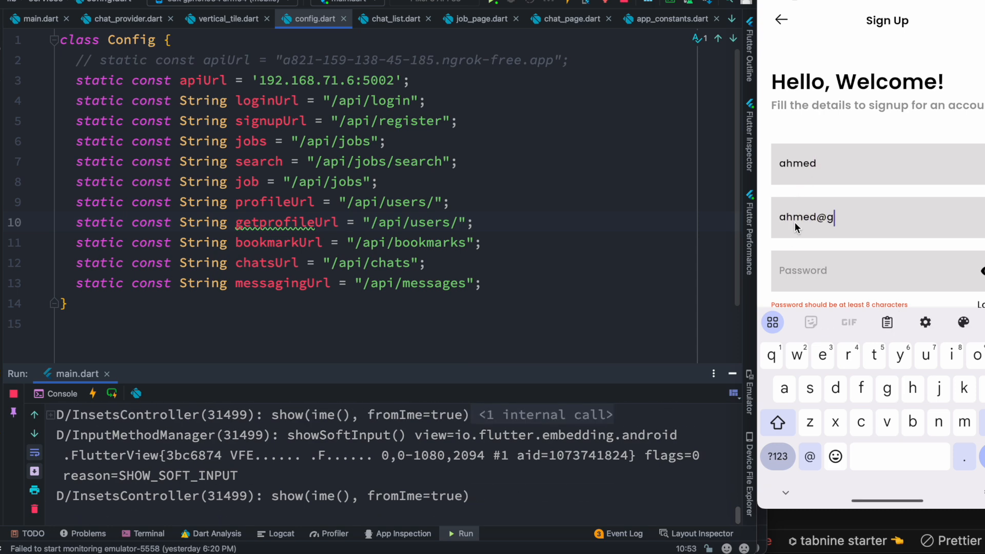
pyautogui.click(822, 271)
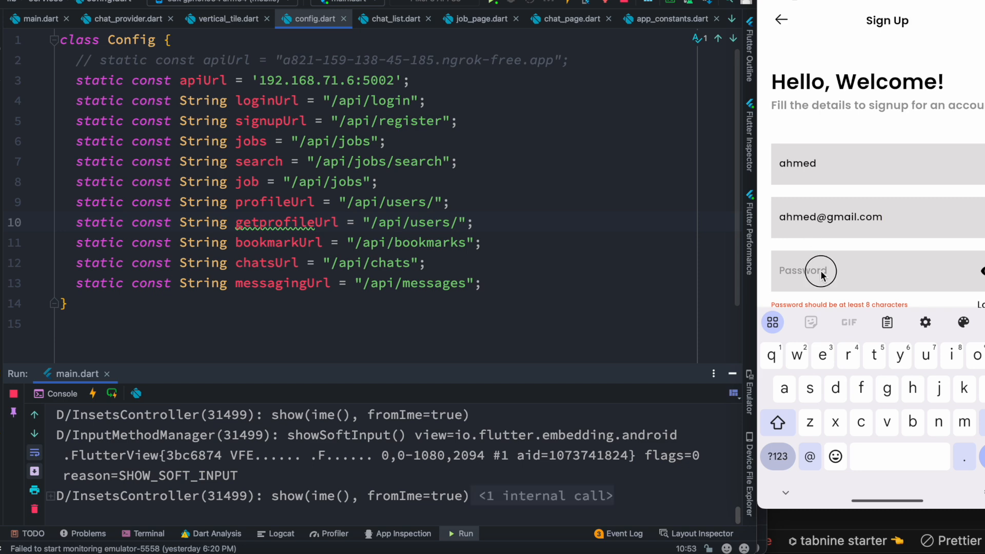
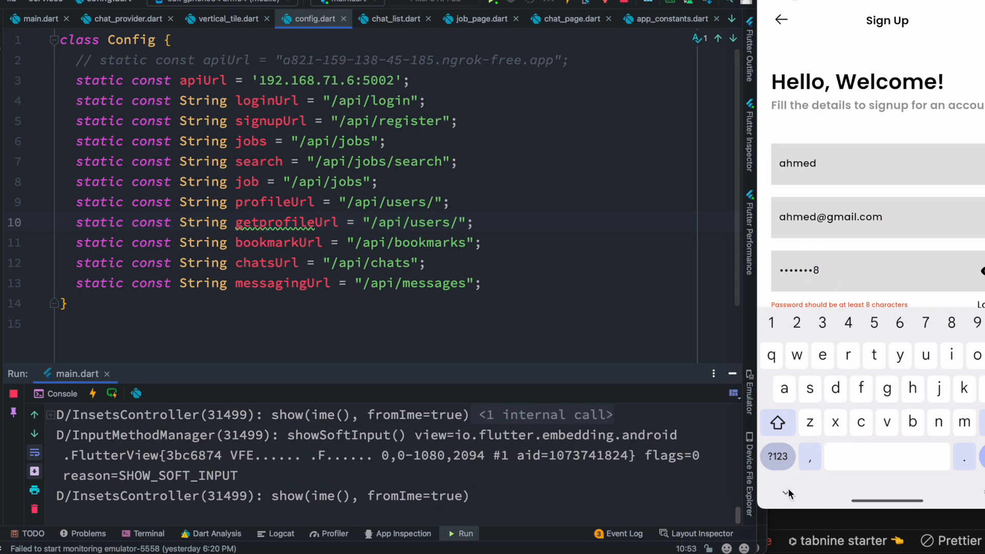
pyautogui.click(788, 497)
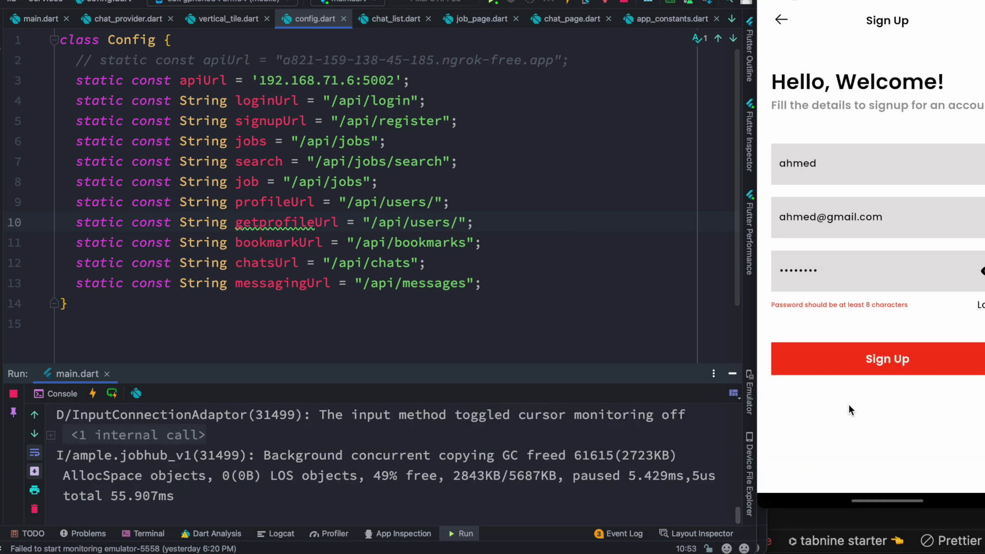
pyautogui.click(890, 358)
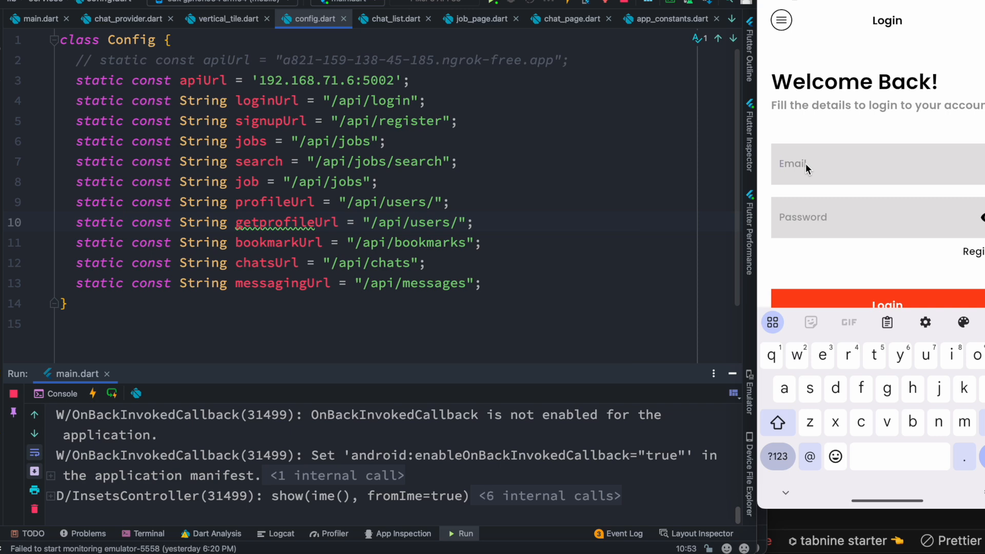
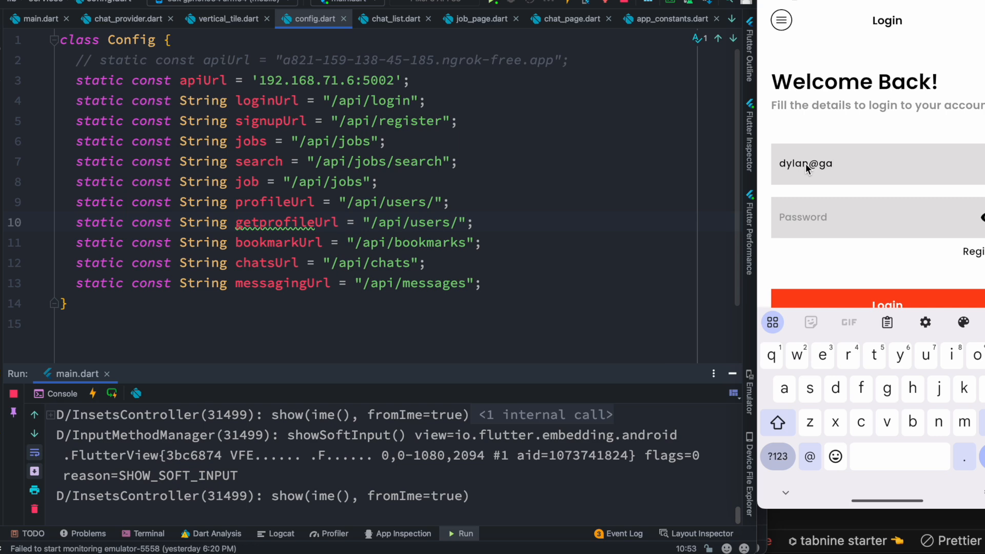
# Step: Enter the corrected email and the password on the Login screen and submit them
pyautogui.press('BackSpace')
pyautogui.click(815, 221)
pyautogui.write('1')
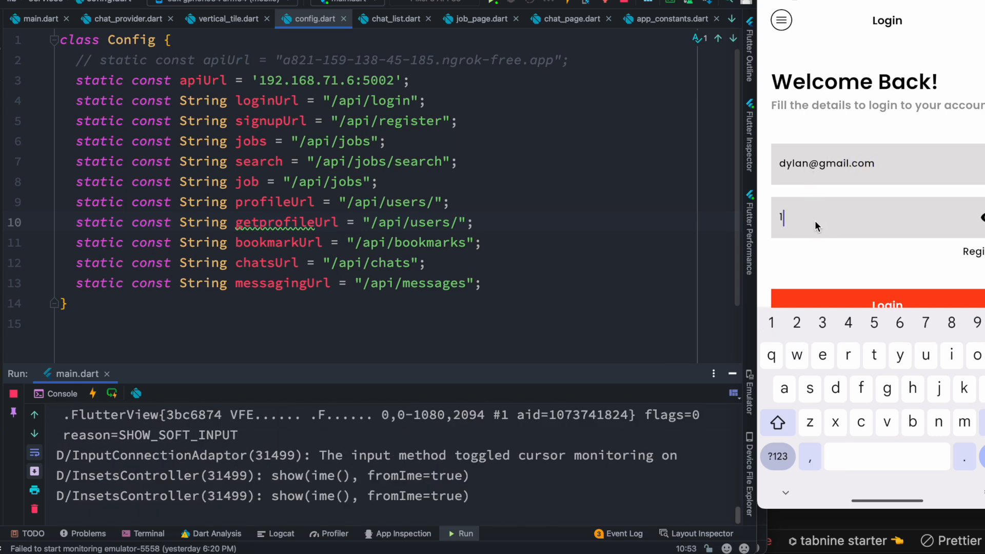
pyautogui.write('234567')
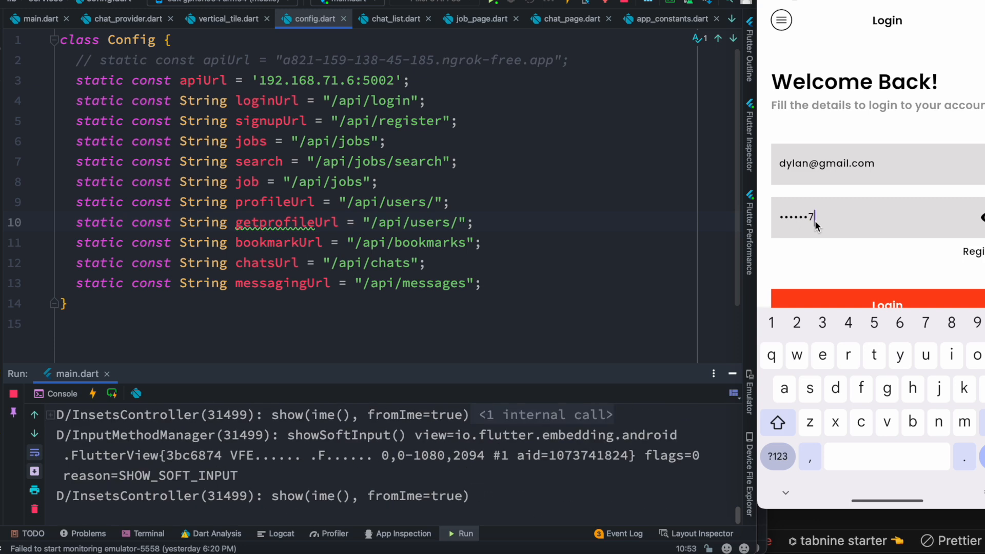
pyautogui.write('8')
pyautogui.click(785, 495)
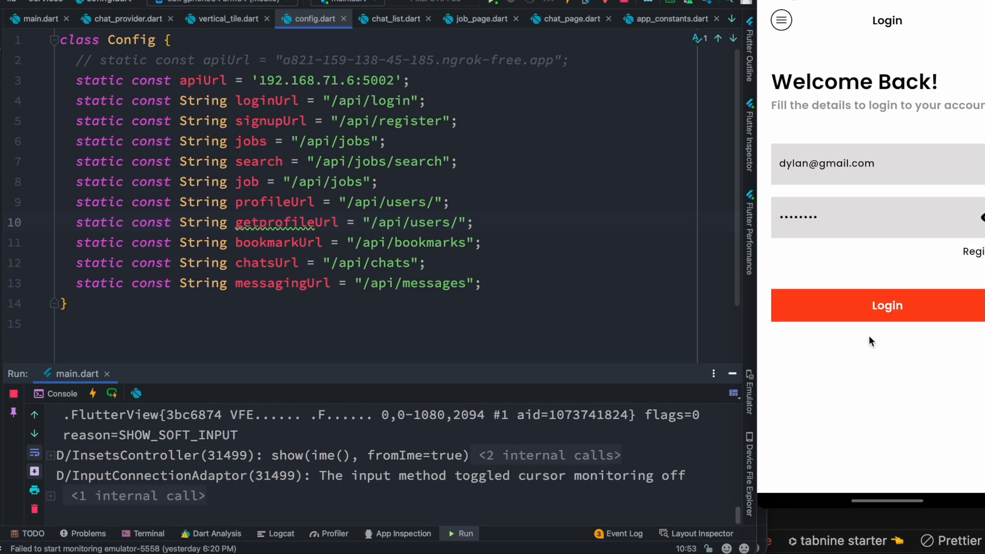
pyautogui.click(898, 309)
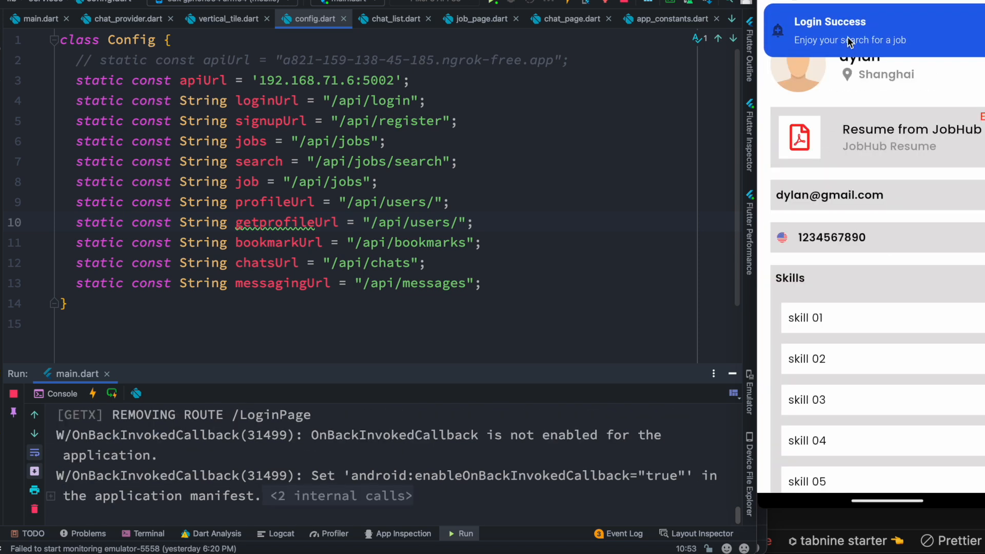
# Step: Go to the Home job search page via the drawer and show it full-screen
pyautogui.click(781, 19)
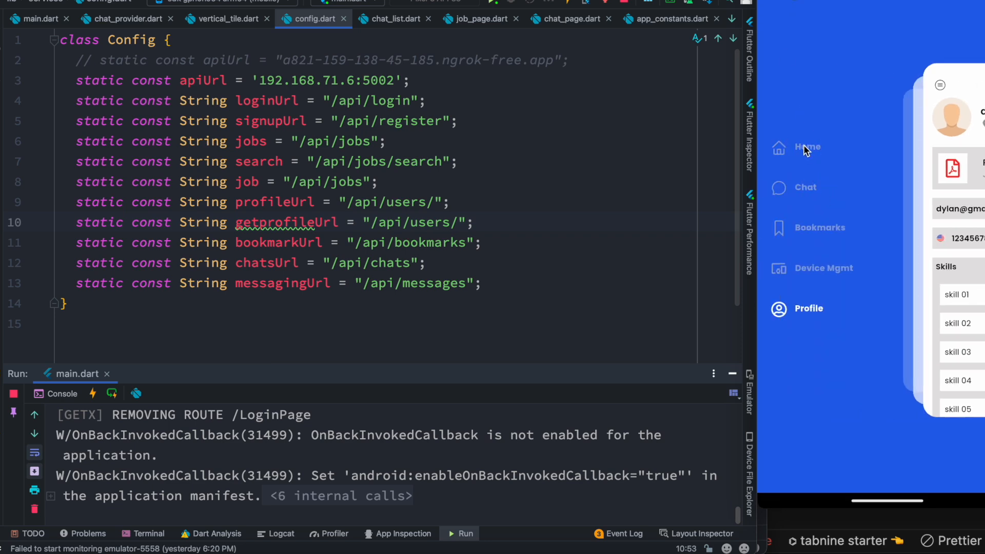
pyautogui.click(804, 145)
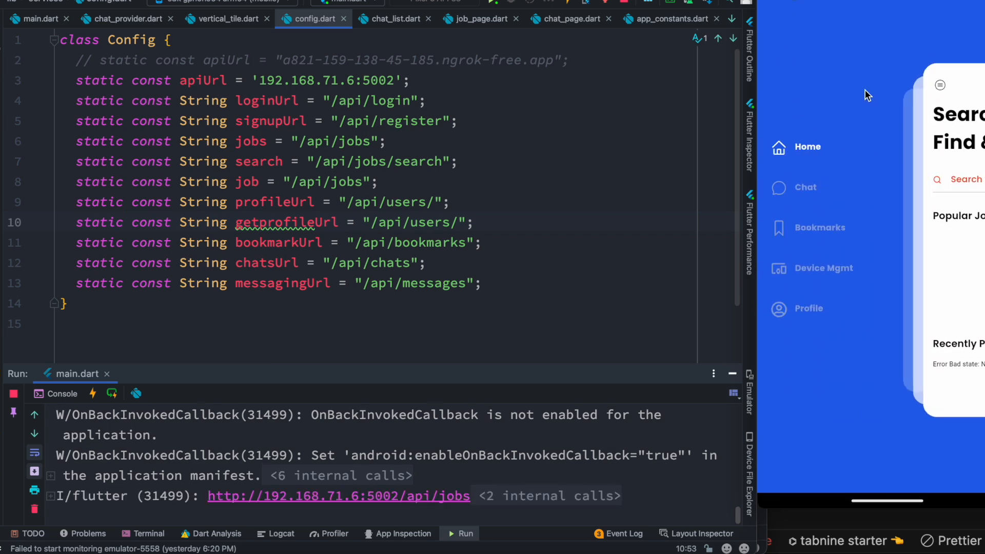
pyautogui.click(954, 85)
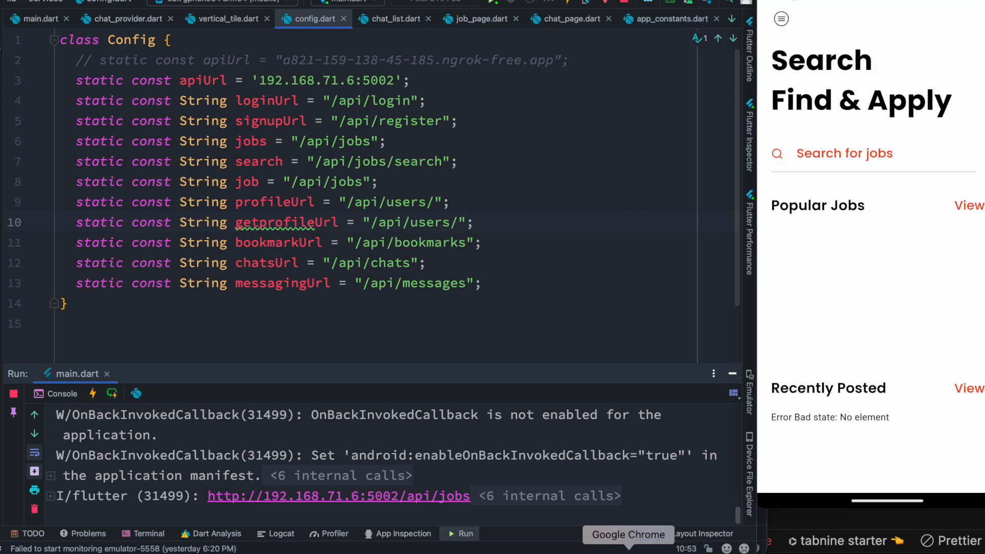
# Step: Switch to Postman, collapse the video chat collection and begin a file import
pyautogui.click(578, 548)
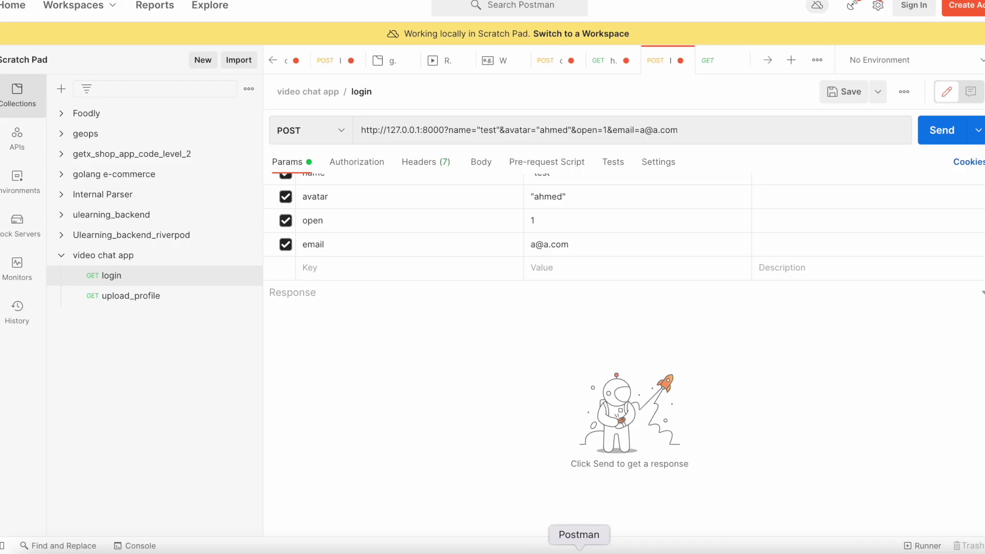
pyautogui.click(59, 262)
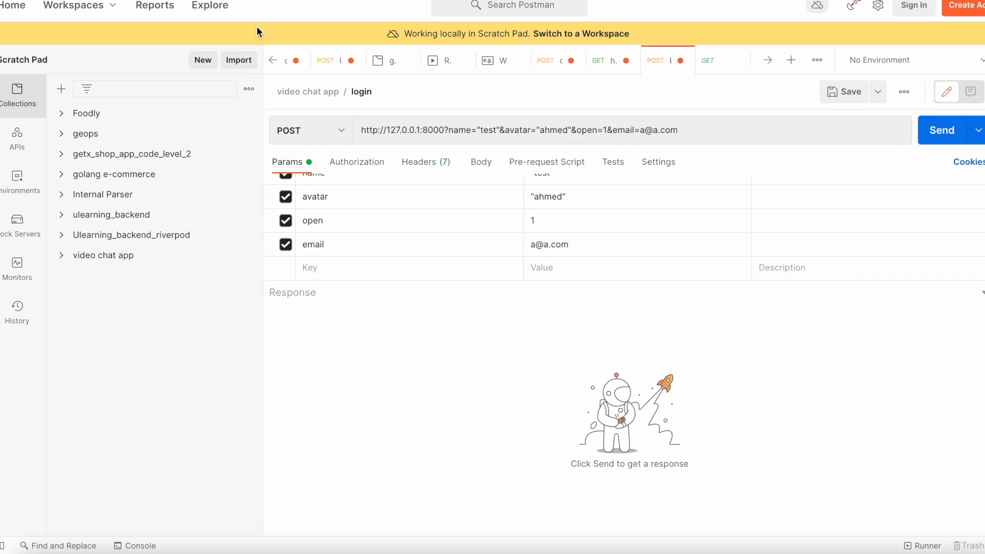
pyautogui.click(233, 62)
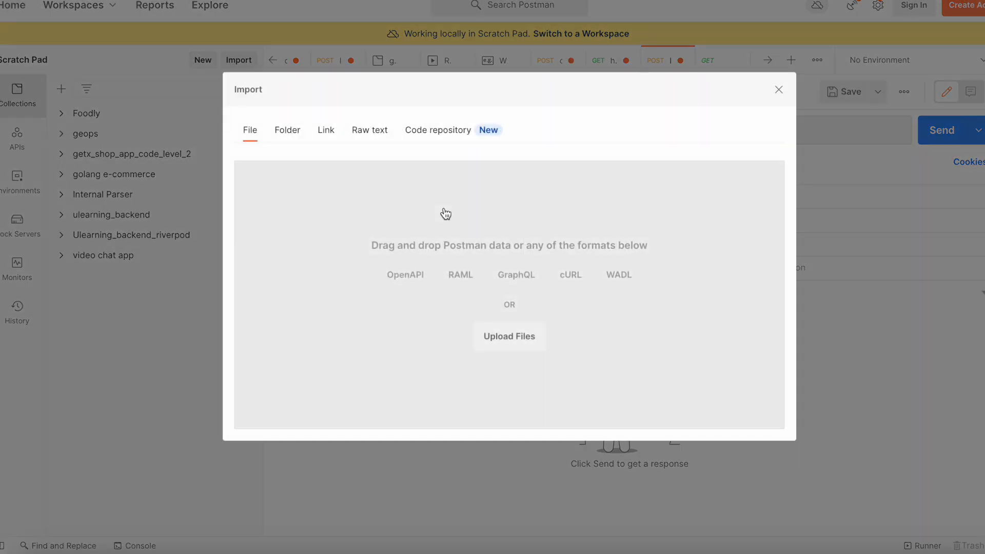
pyautogui.click(526, 336)
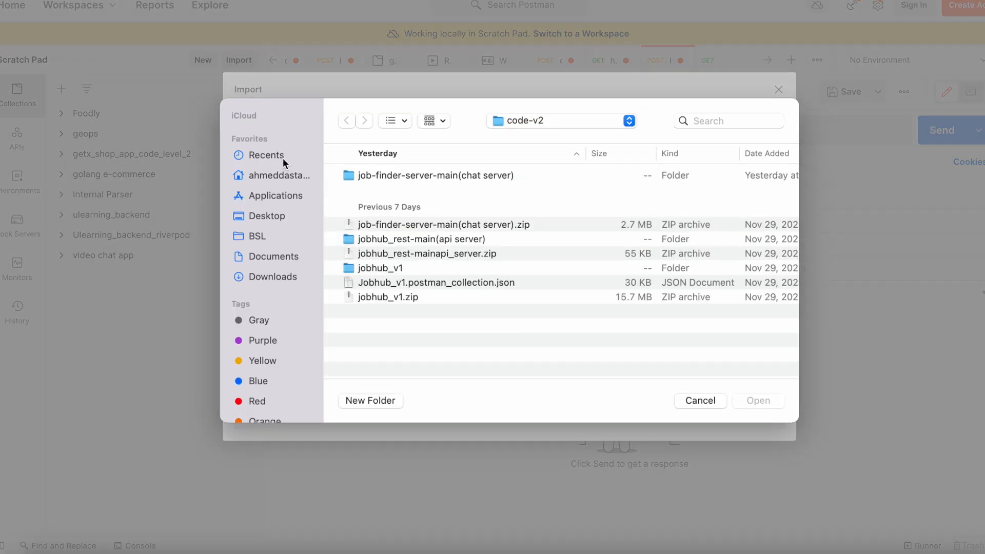
# Step: Import Jobhub_v1.postman_collection.json and expand the resulting Jobhub v1 collection
pyautogui.click(457, 284)
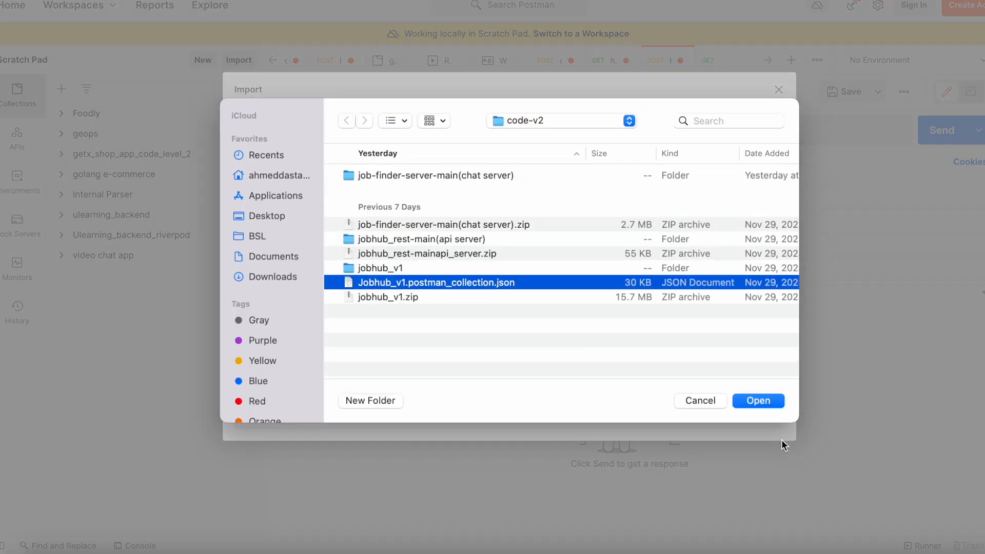
pyautogui.click(767, 401)
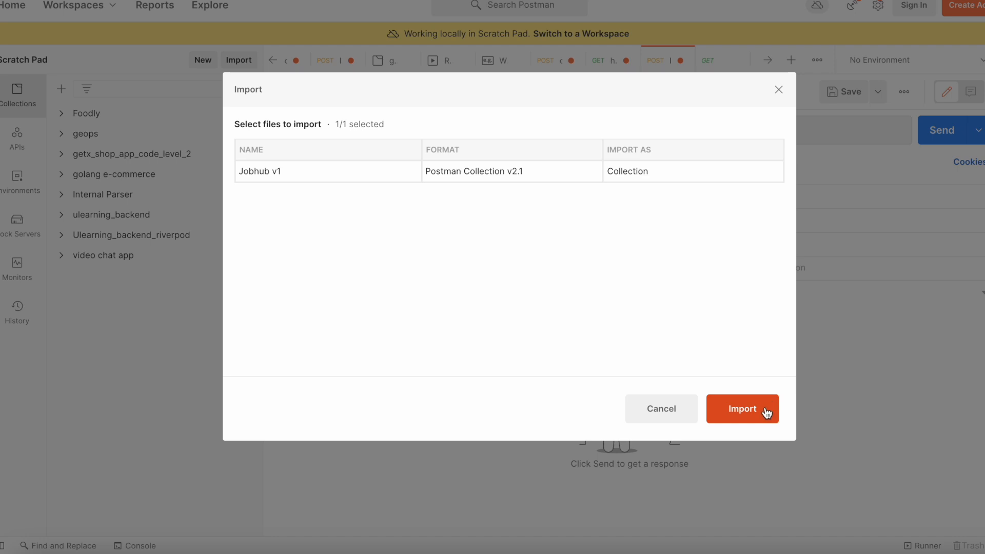
pyautogui.click(744, 410)
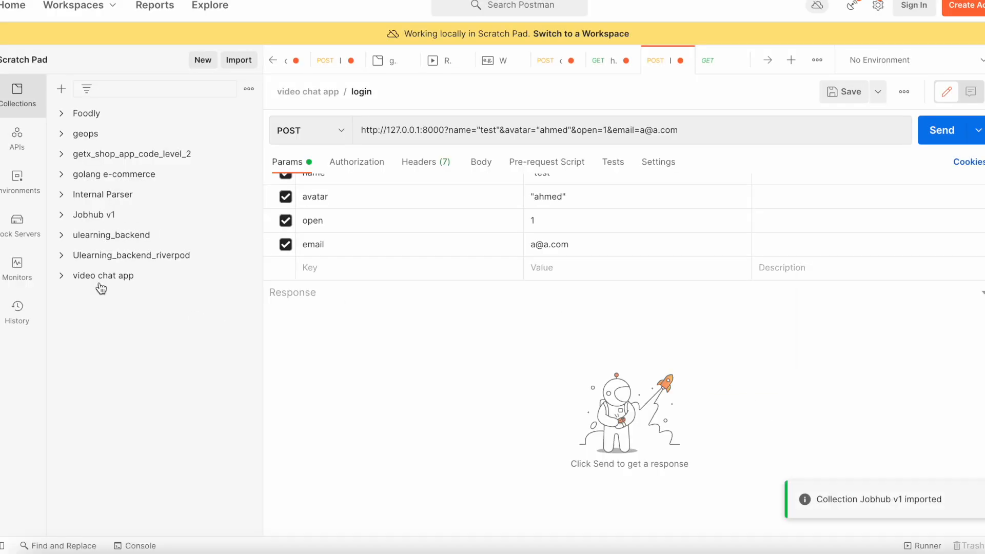
pyautogui.click(109, 219)
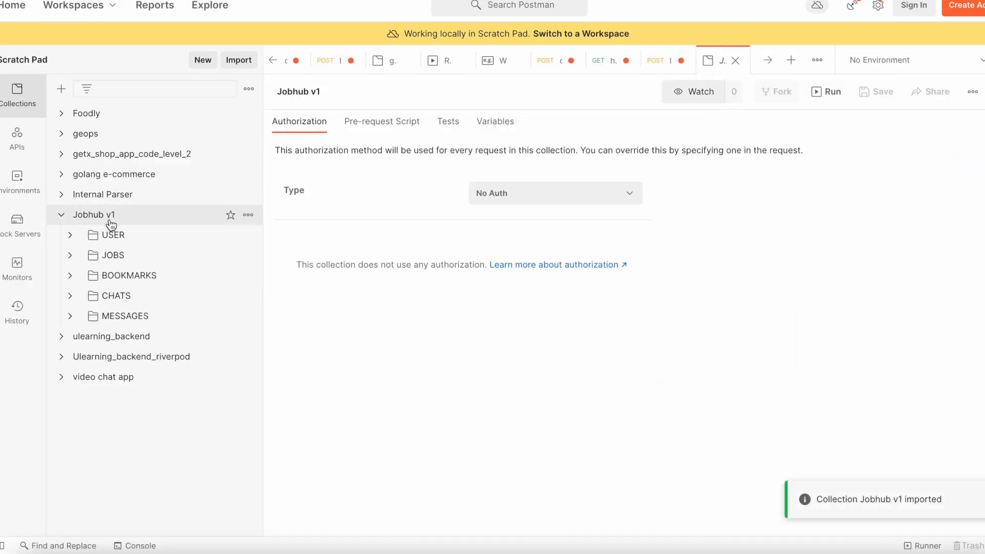
# Step: Browse the USER and JOBS folders, then load the LOGIN request's JSON body
pyautogui.click(71, 235)
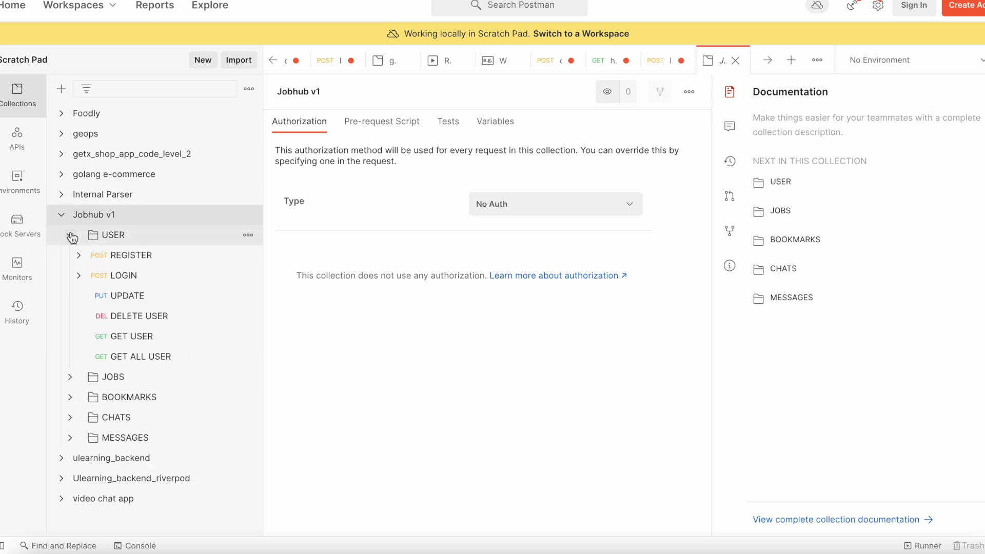
pyautogui.click(71, 378)
pyautogui.moveTo(137, 397)
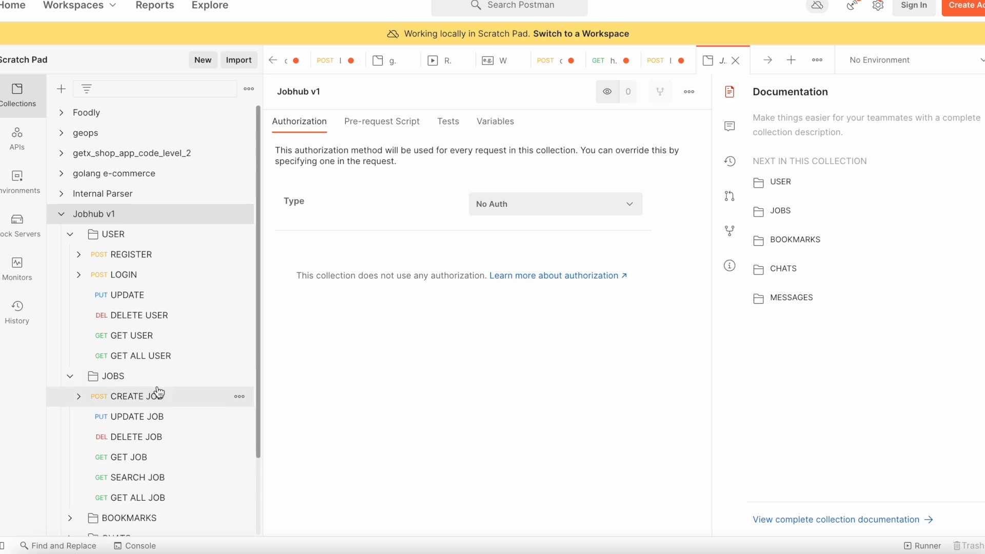
pyautogui.scroll(-2, 158, 362)
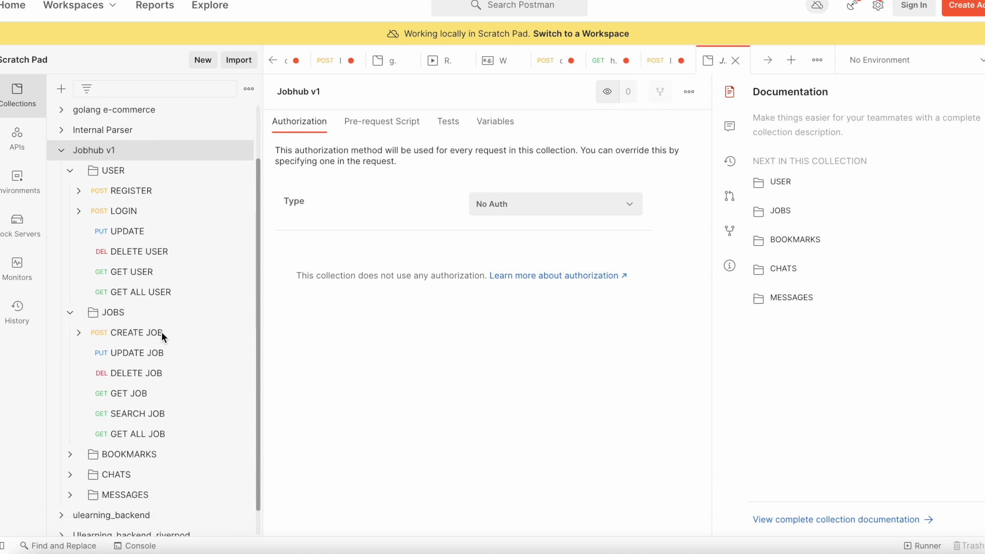
pyautogui.click(131, 336)
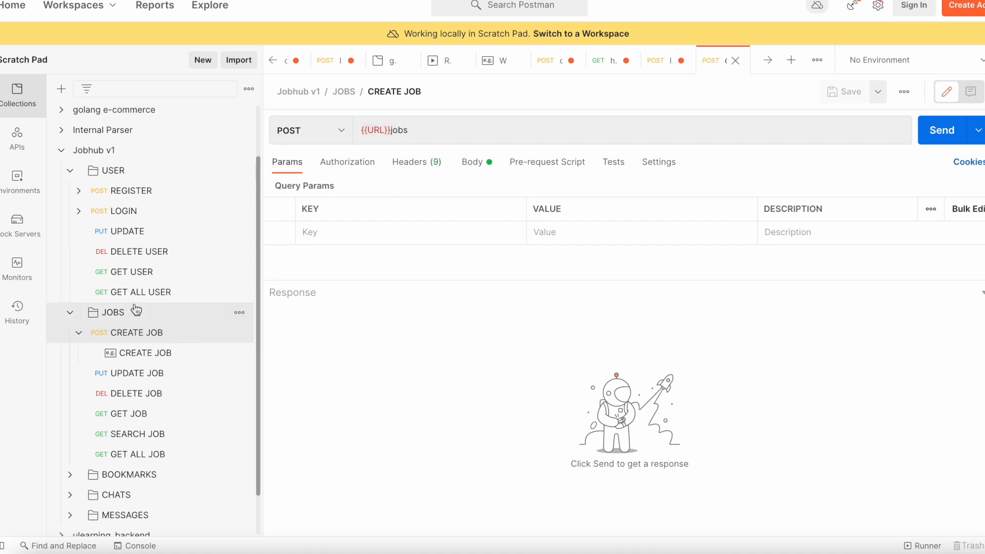
pyautogui.moveTo(124, 211)
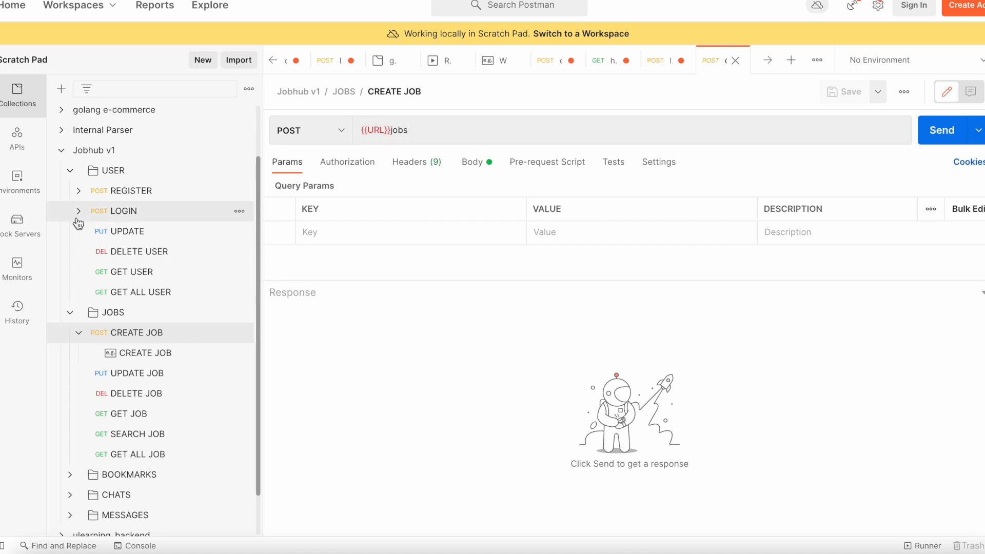
pyautogui.click(105, 177)
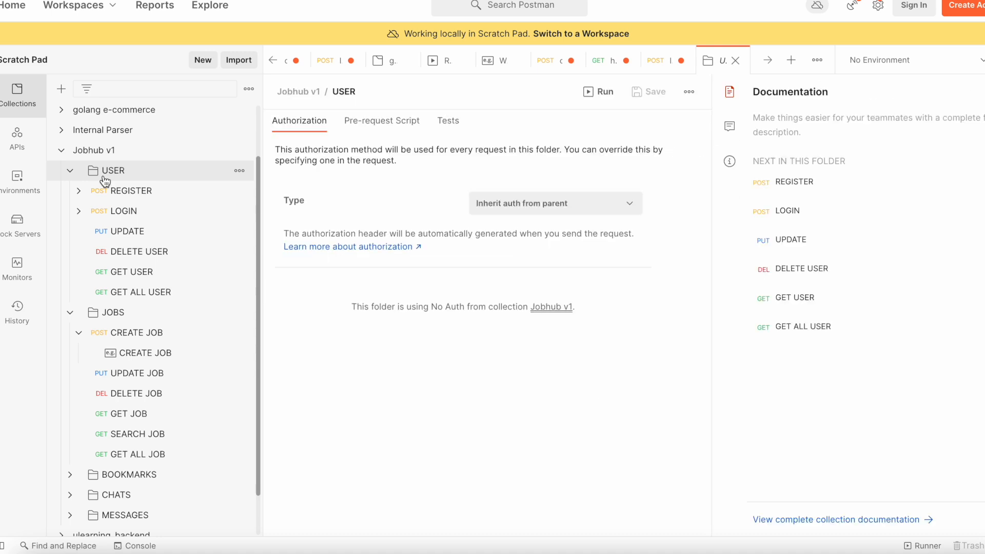
pyautogui.click(117, 215)
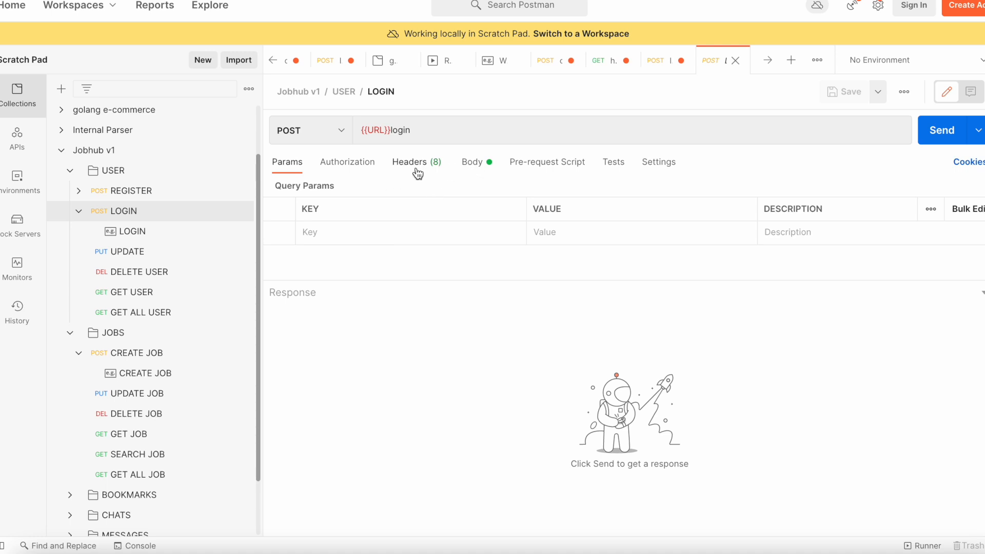
pyautogui.click(472, 161)
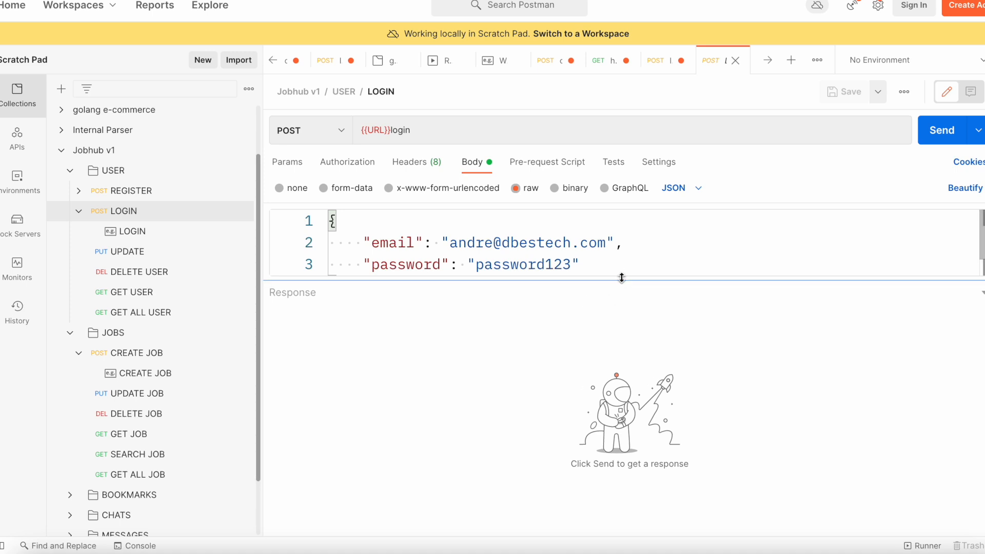
pyautogui.moveTo(621, 280); pyautogui.dragTo(621, 360)
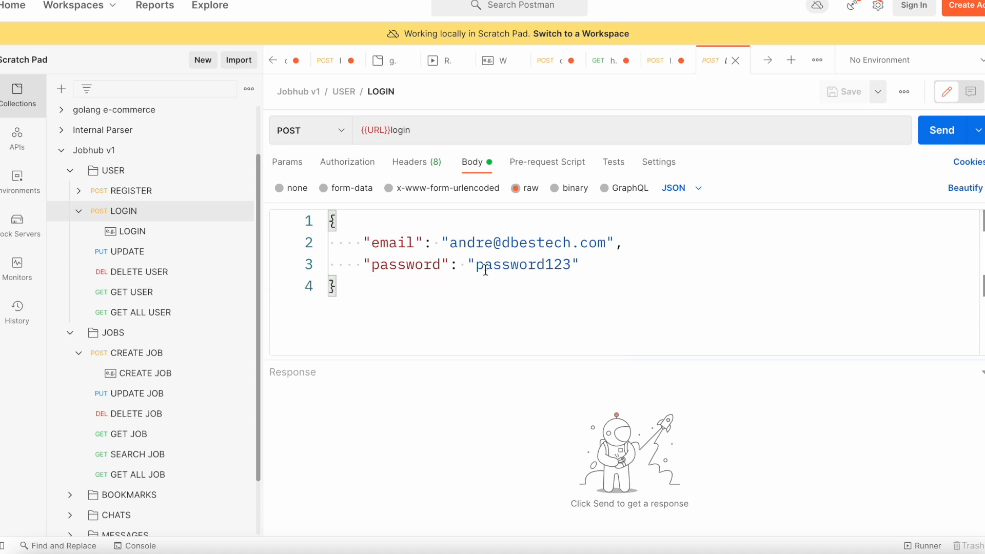
pyautogui.moveTo(483, 242); pyautogui.dragTo(476, 242)
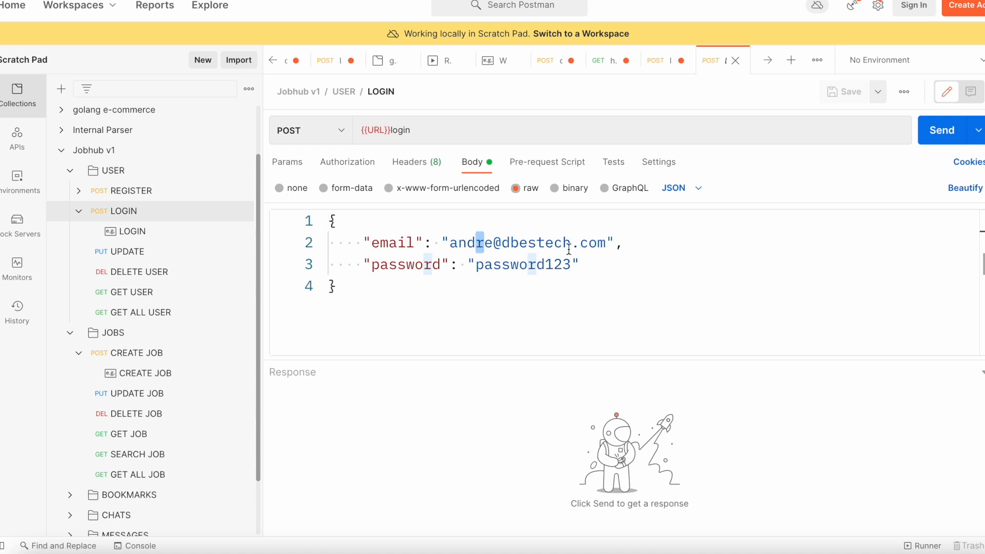
pyautogui.moveTo(609, 243); pyautogui.dragTo(449, 244)
pyautogui.press('BackSpace')
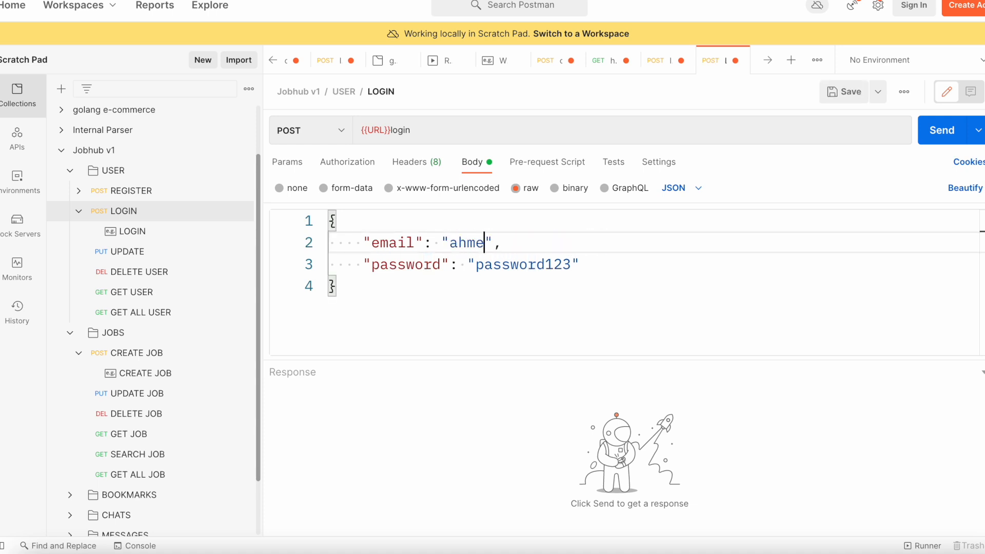
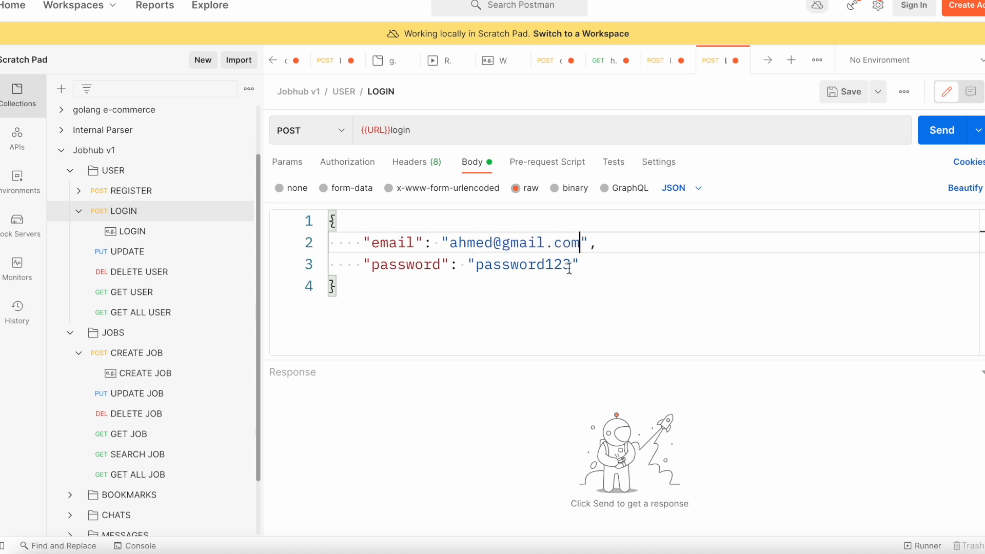
pyautogui.moveTo(573, 267); pyautogui.dragTo(478, 265)
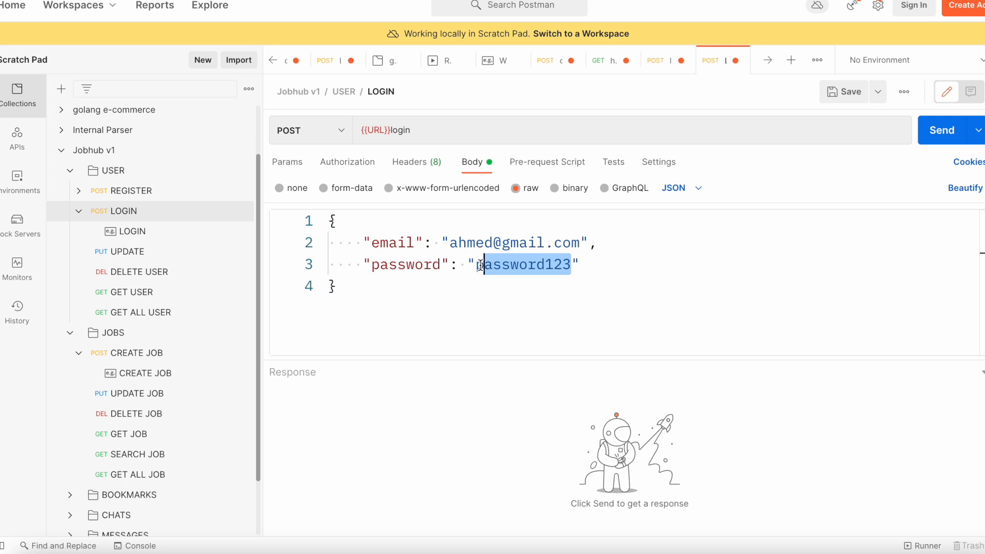
pyautogui.write('p')
pyautogui.press('BackSpace')
pyautogui.write('1234')
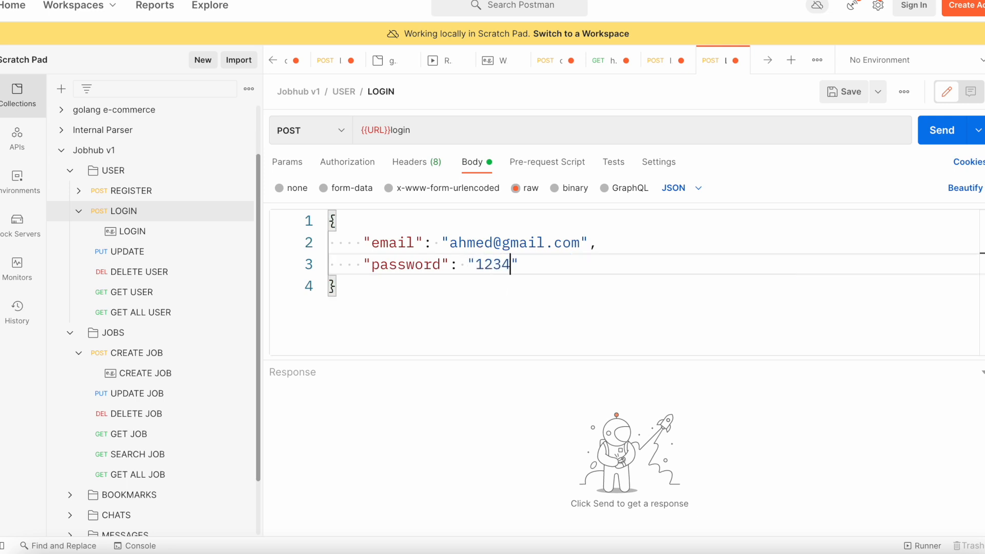
pyautogui.write('5678')
# Step: Copy the running server's address from the VS Code terminal and return to Postman
pyautogui.click(501, 550)
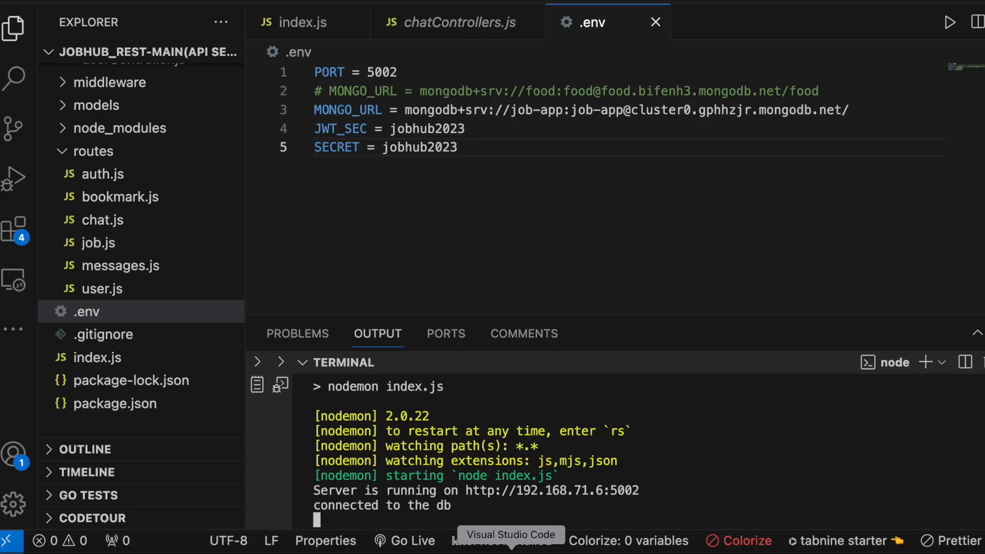
pyautogui.moveTo(640, 490); pyautogui.dragTo(467, 490)
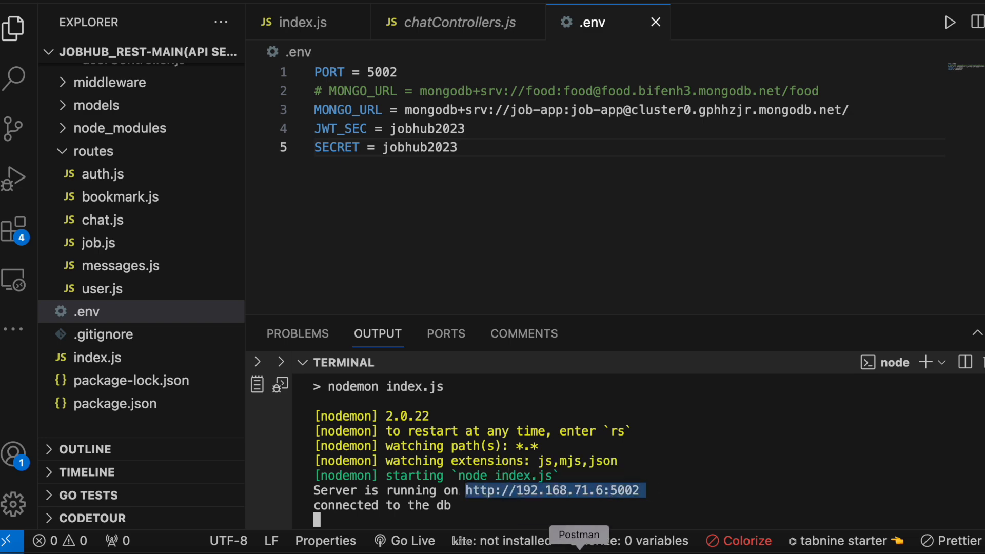
pyautogui.click(566, 549)
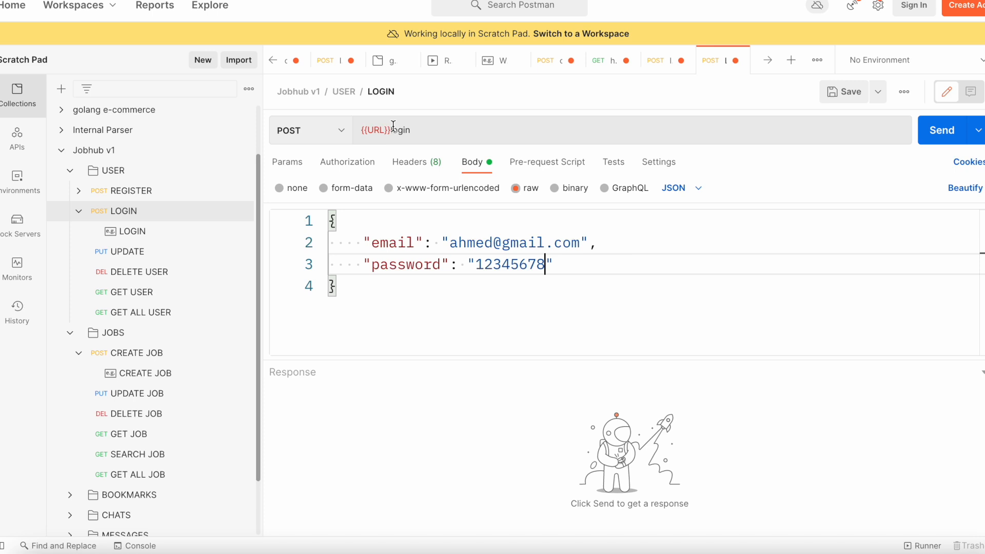
# Step: Replace the {{URL}} variable in the LOGIN address with the pasted server address
pyautogui.moveTo(391, 129); pyautogui.dragTo(316, 124)
pyautogui.write('http://192.168.71.6:5002')
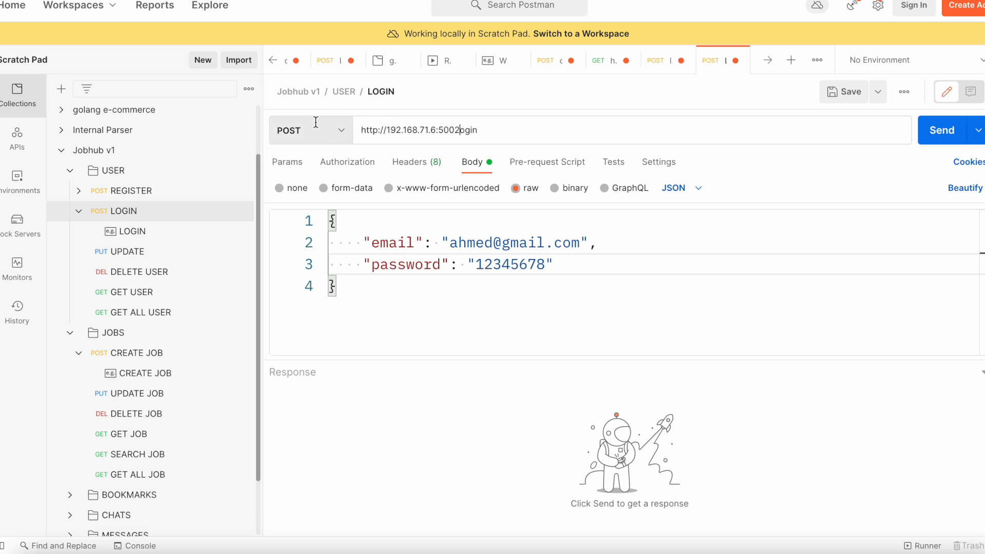
pyautogui.write('/api')
pyautogui.write('/')
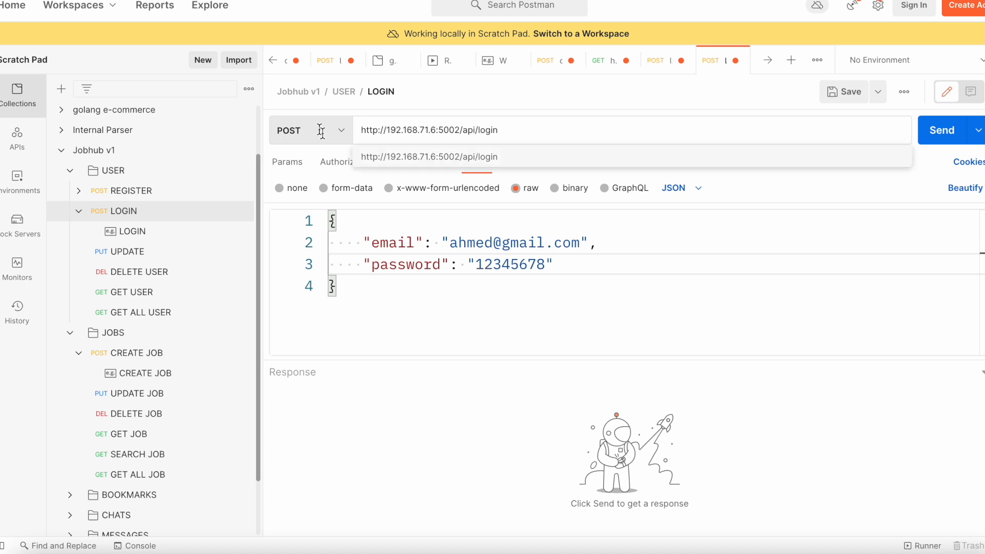
pyautogui.click(634, 295)
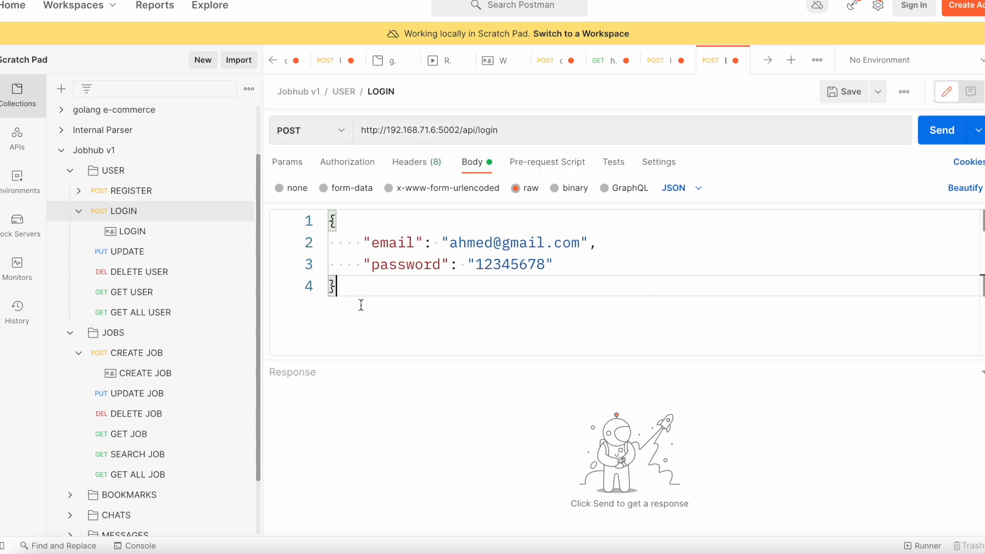
pyautogui.hotkey('ctrl', 'a')
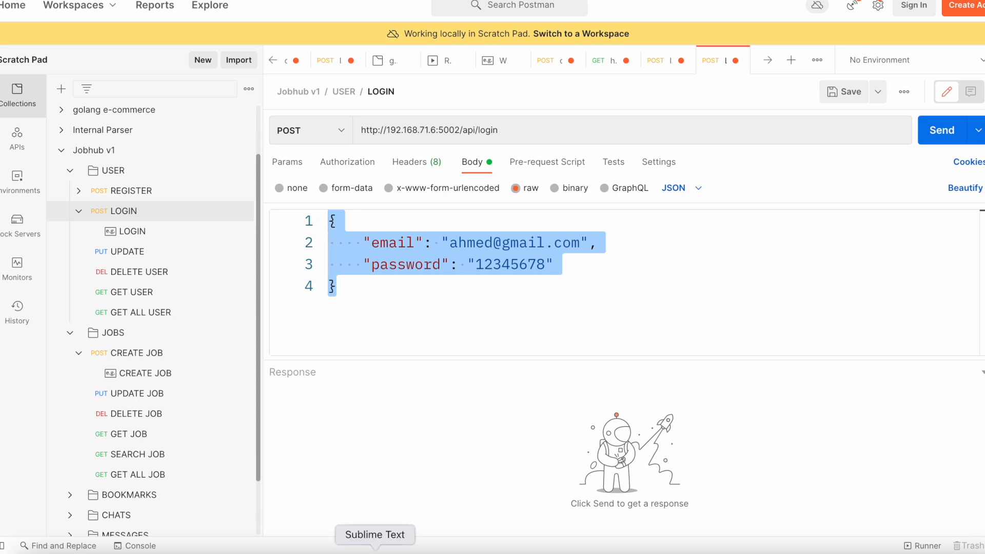
pyautogui.click(697, 549)
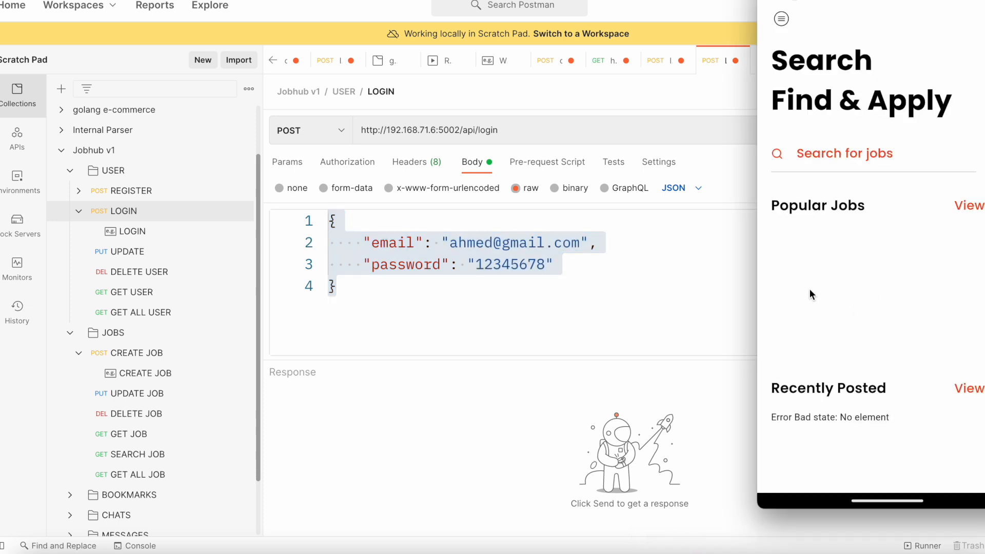
pyautogui.click(497, 292)
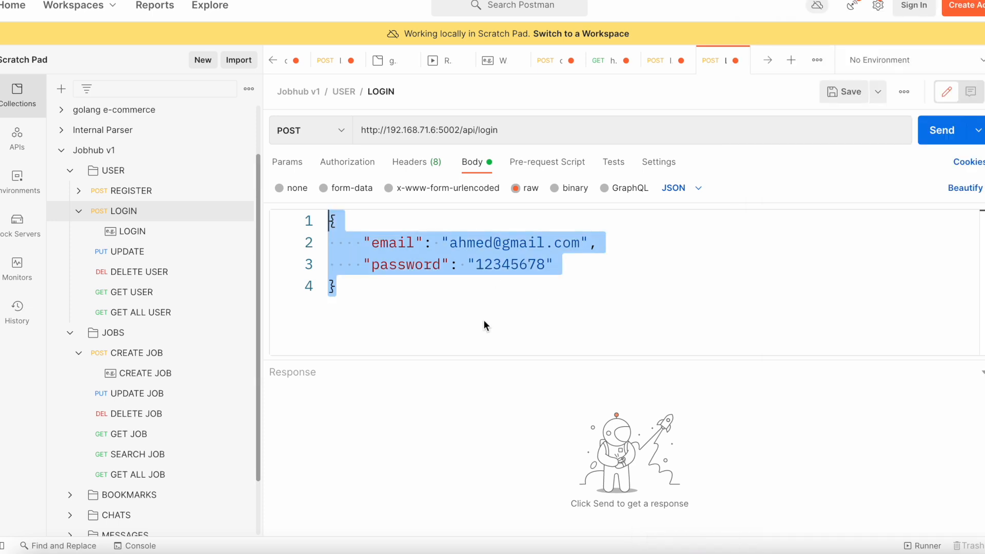
# Step: Send the LOGIN request and enlarge the 200 OK response showing user details and userToken
pyautogui.click(930, 137)
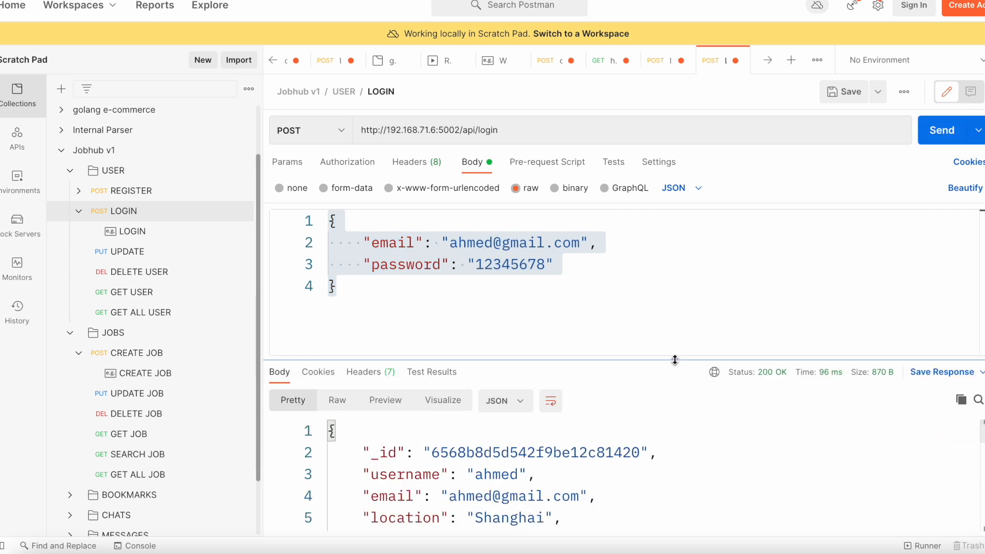
pyautogui.moveTo(675, 358); pyautogui.dragTo(667, 265)
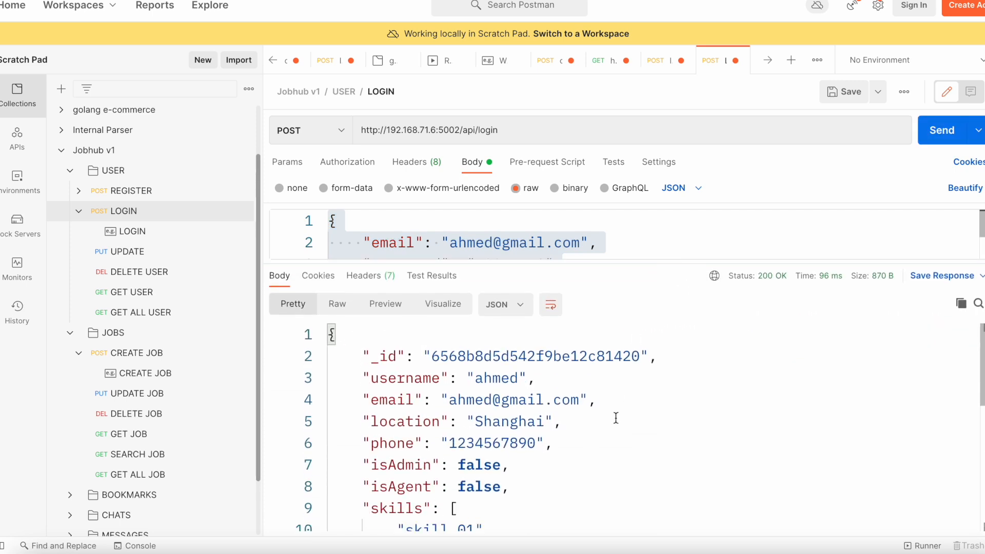
pyautogui.scroll(-3, 616, 418)
pyautogui.scroll(1, 616, 418)
pyautogui.scroll(1, 616, 418)
pyautogui.scroll(-5, 616, 417)
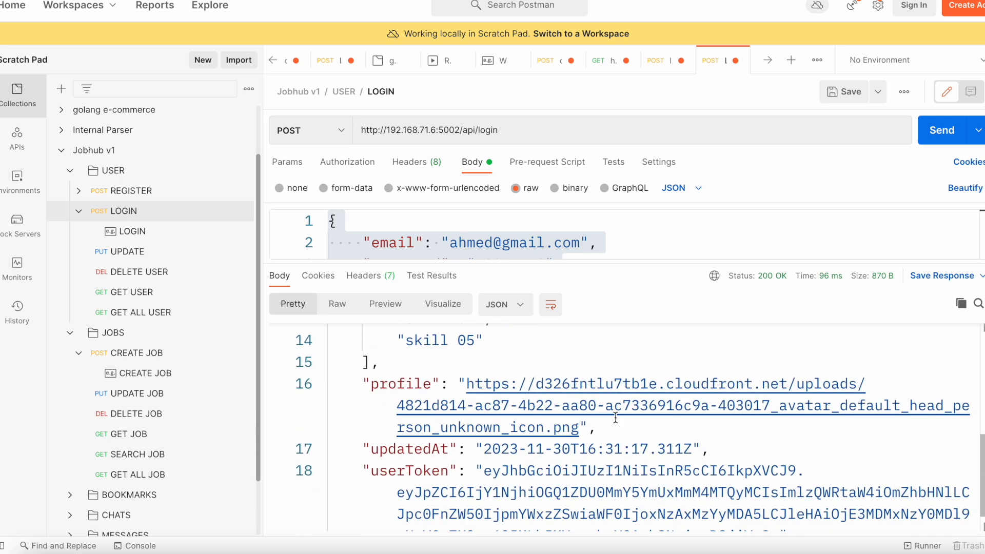
pyautogui.scroll(-1, 615, 417)
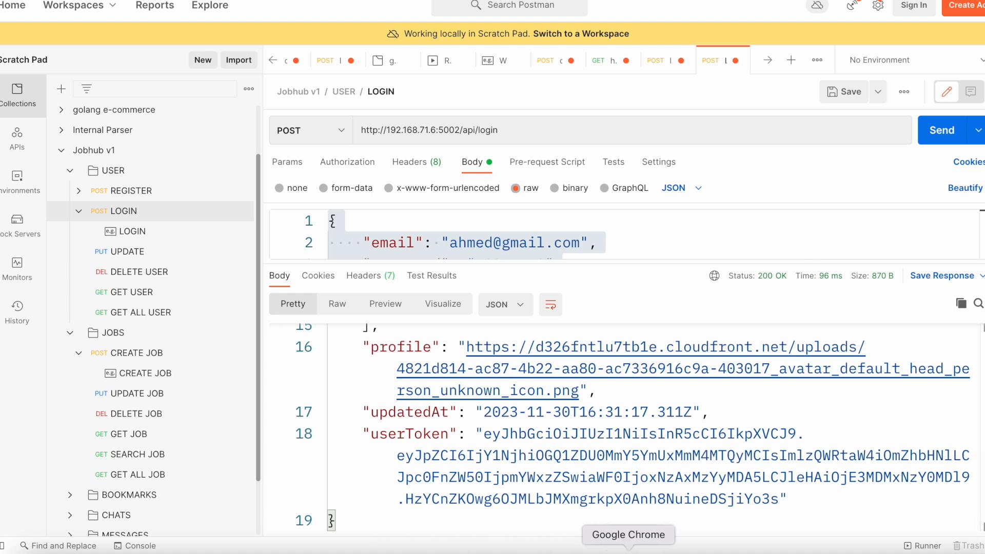
pyautogui.click(628, 550)
# Step: Open the job-app project's Cluster0 collections in Atlas and select the users collection
pyautogui.click(885, 257)
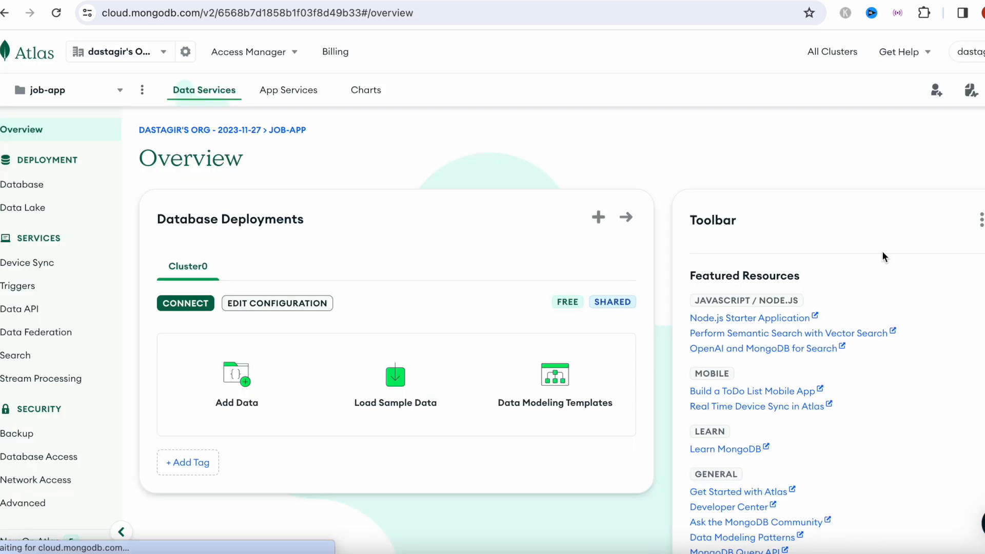
pyautogui.click(37, 66)
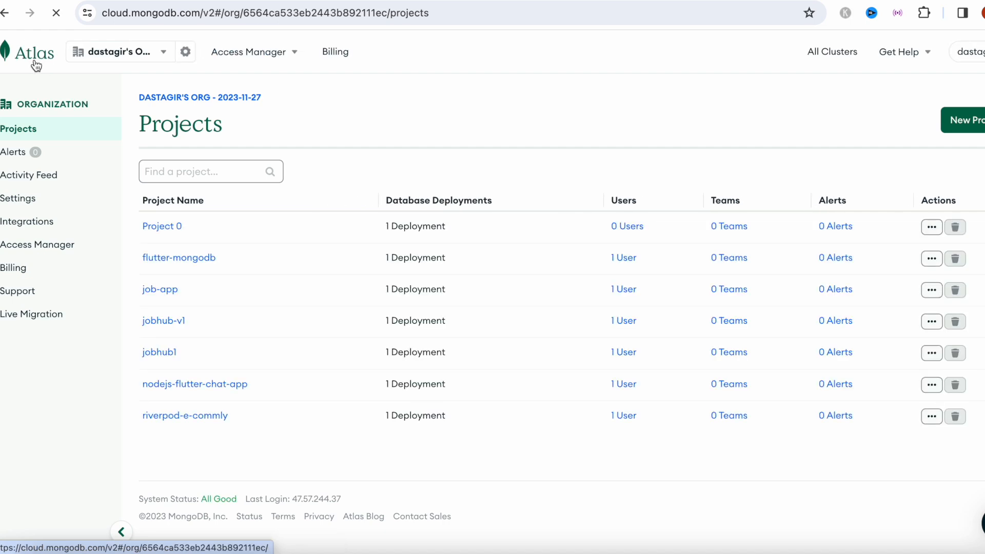
pyautogui.click(155, 296)
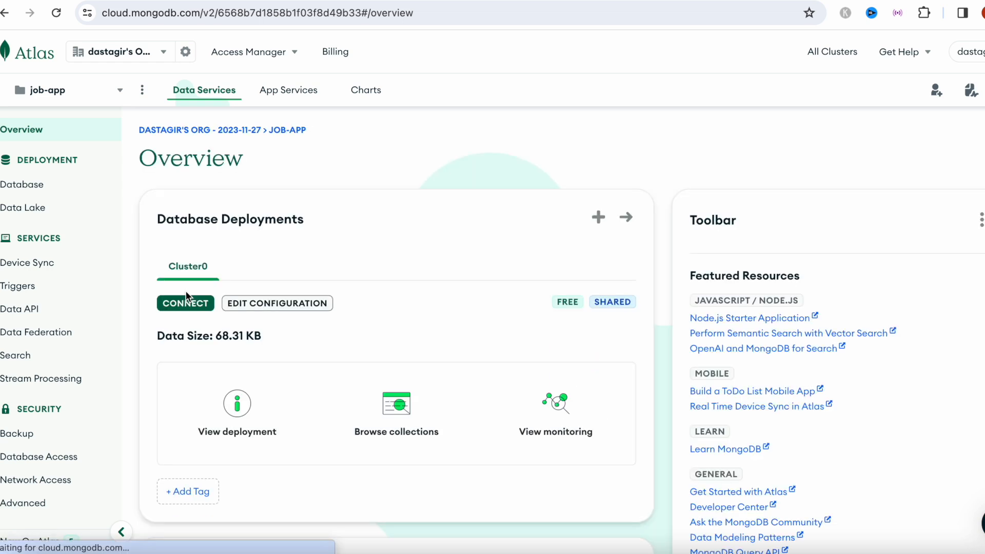
pyautogui.click(388, 400)
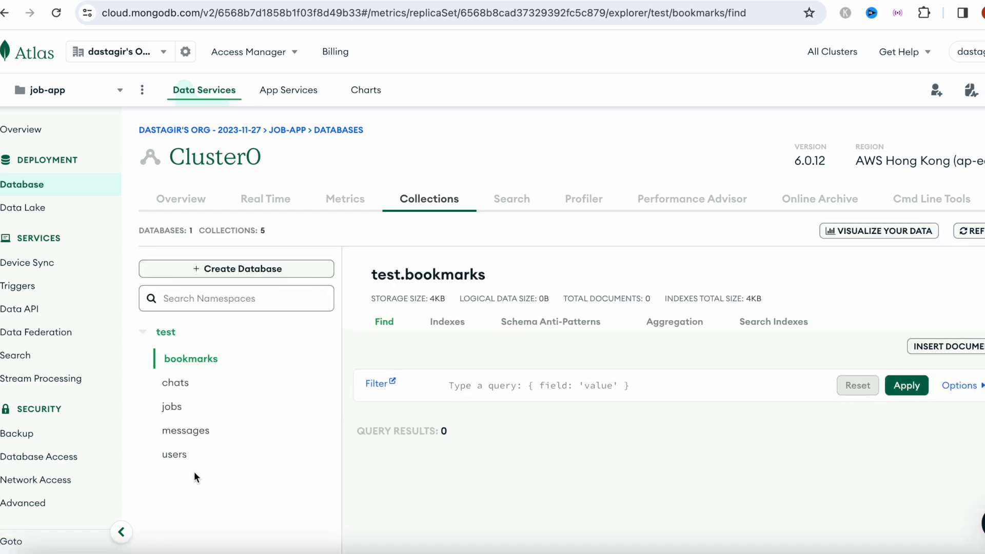
pyautogui.click(177, 456)
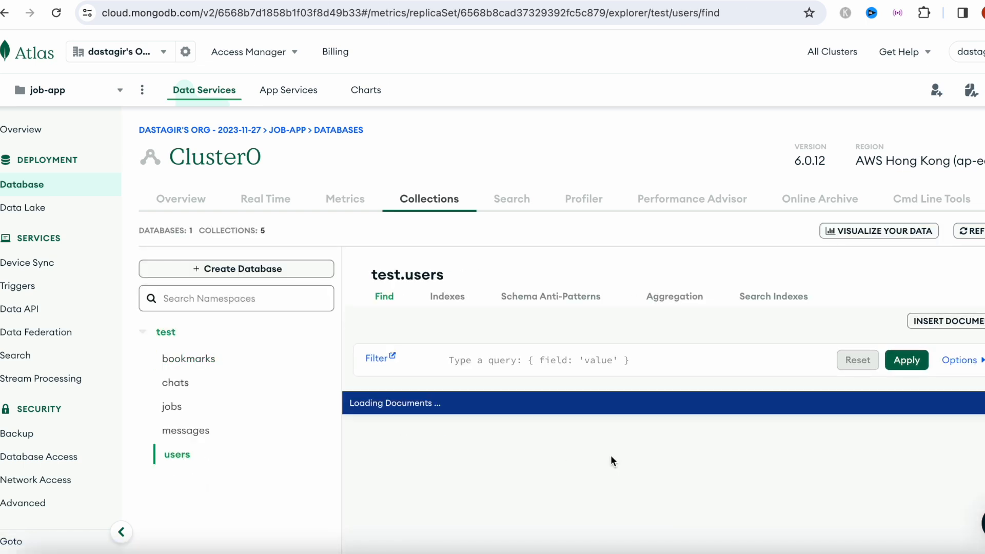
pyautogui.scroll(-1, 610, 460)
pyautogui.scroll(-2, 611, 461)
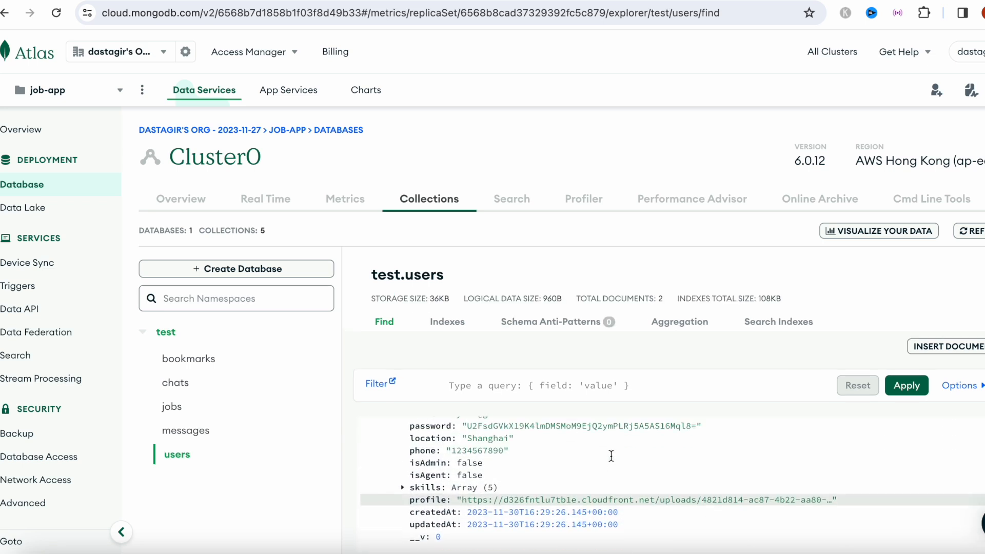
pyautogui.scroll(3, 593, 460)
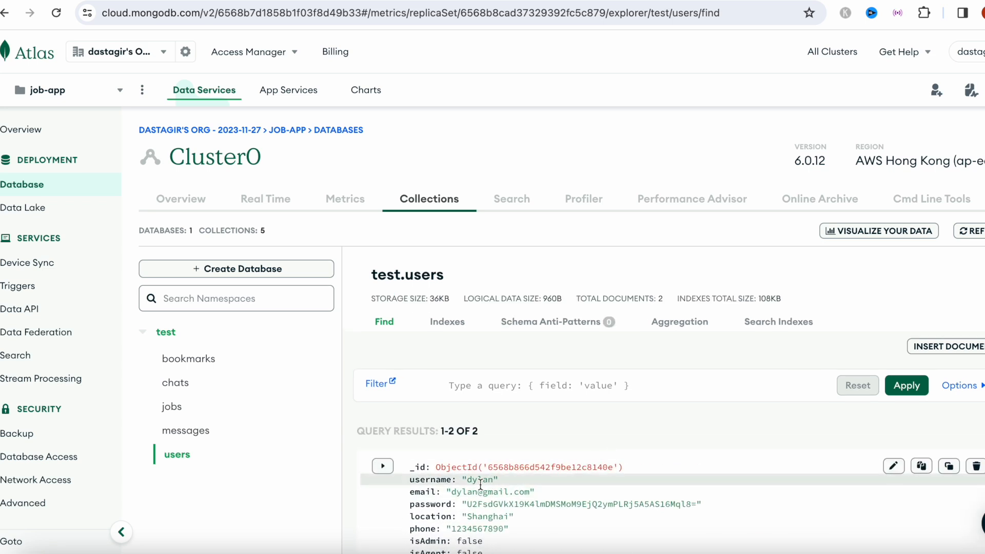
pyautogui.scroll(-2, 493, 493)
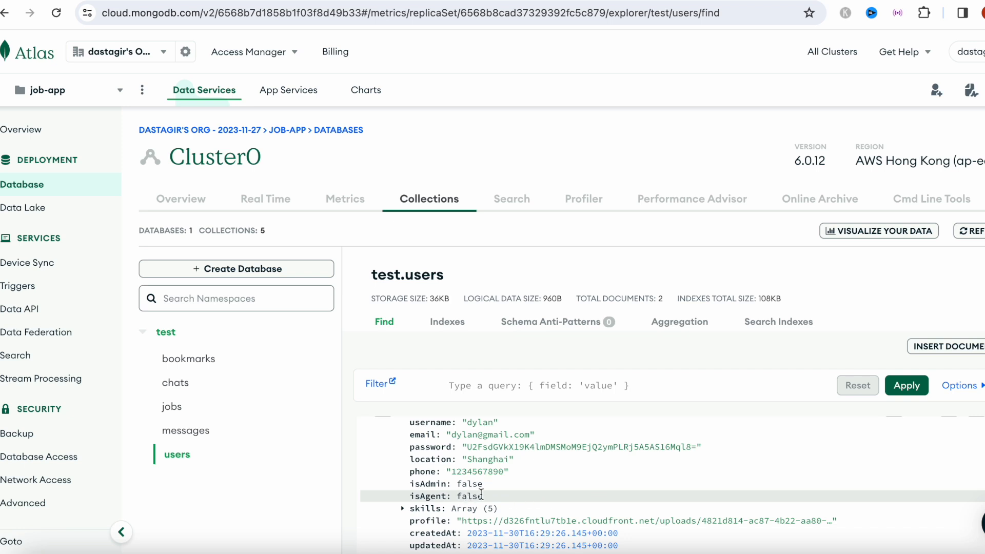
pyautogui.scroll(-3, 318, 493)
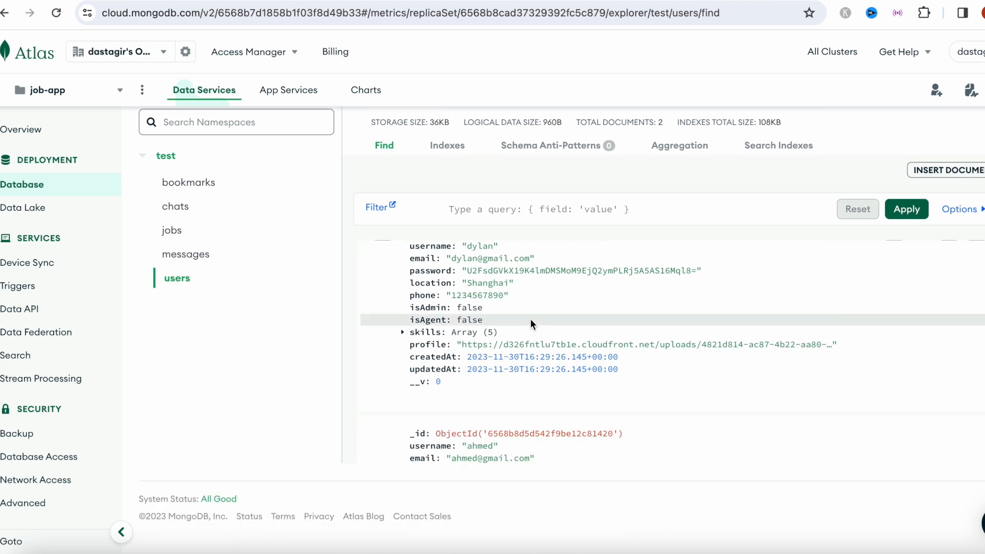
pyautogui.scroll(2, 530, 320)
# Step: Edit the first user document, set isAgent to true, update it and return to Postman
pyautogui.click(895, 290)
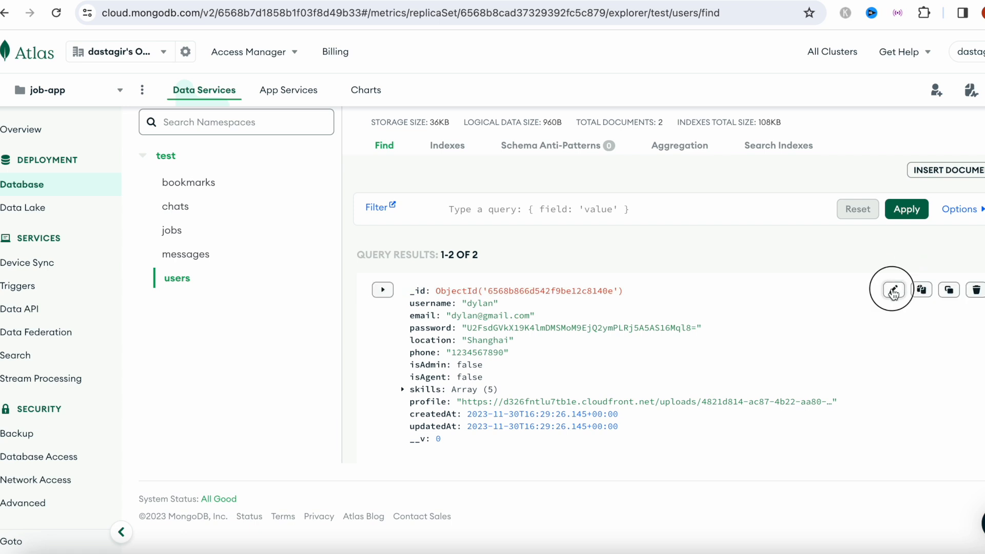
pyautogui.doubleClick(471, 377)
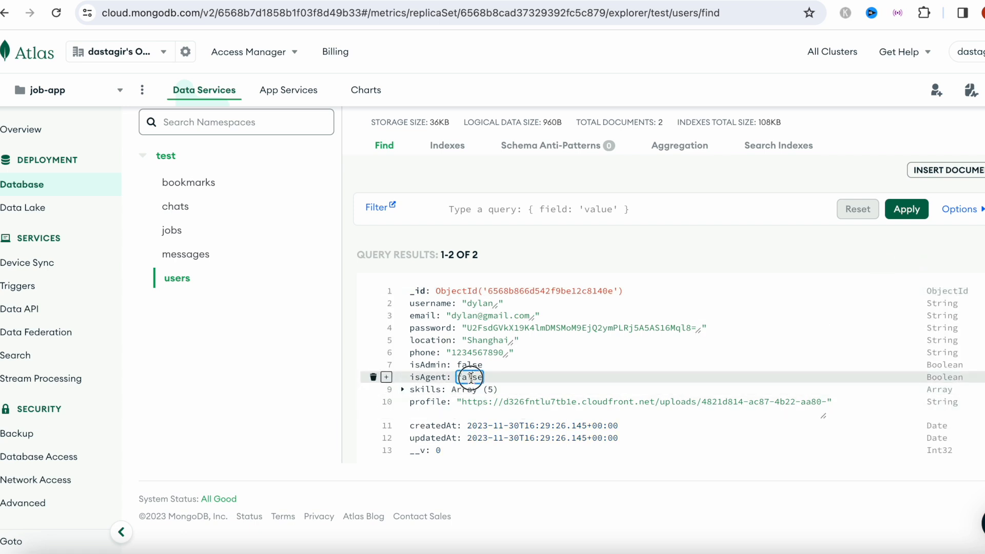
pyautogui.press('BackSpace')
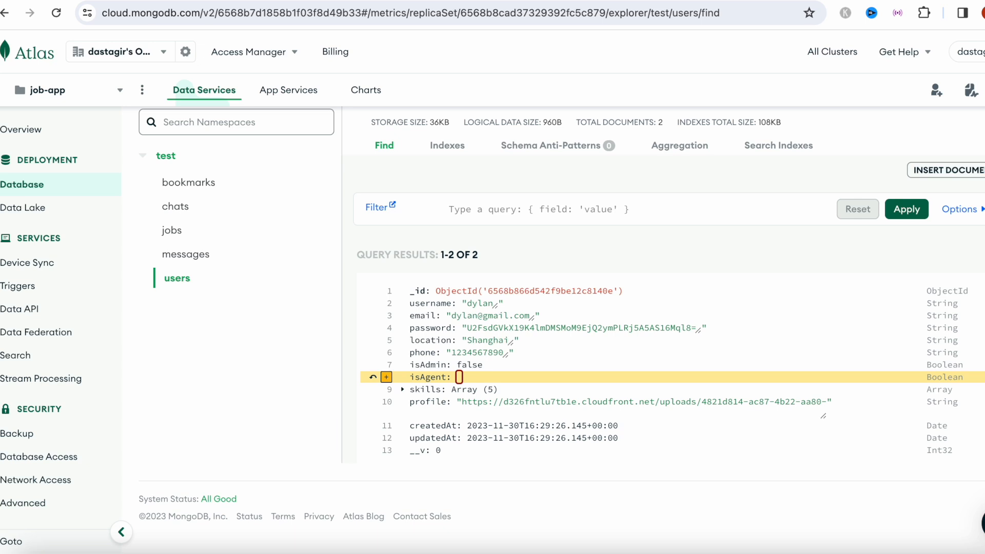
pyautogui.write('rue')
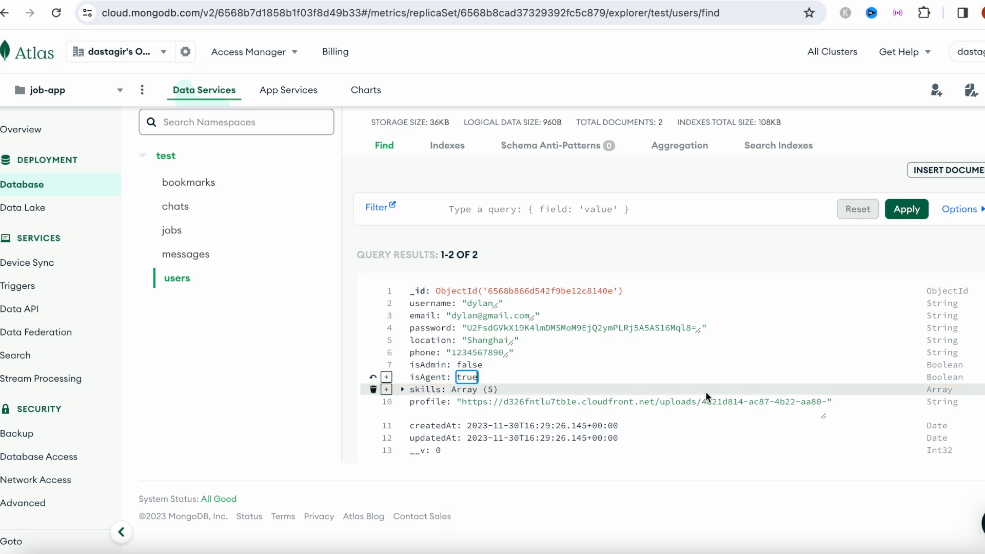
pyautogui.click(691, 374)
pyautogui.scroll(-3, 770, 429)
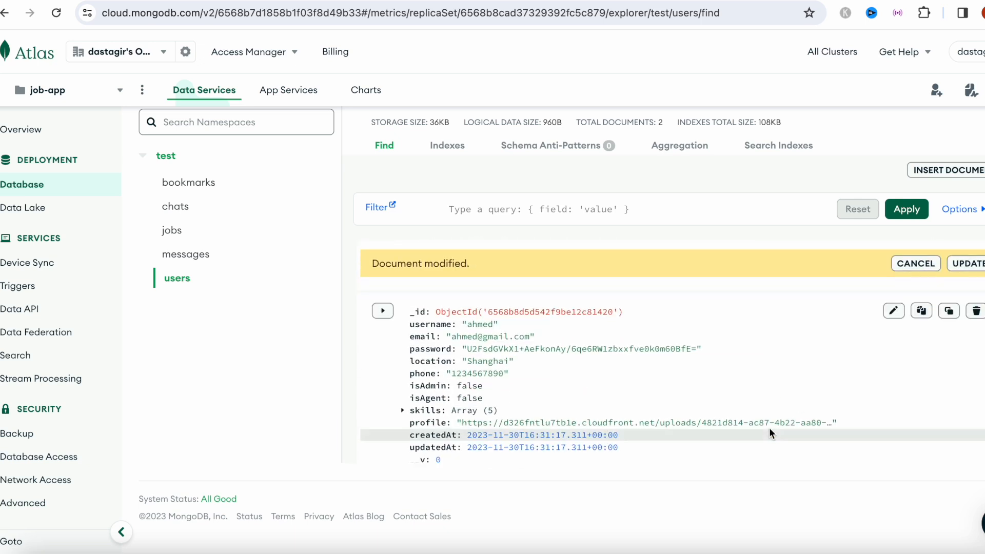
pyautogui.click(964, 285)
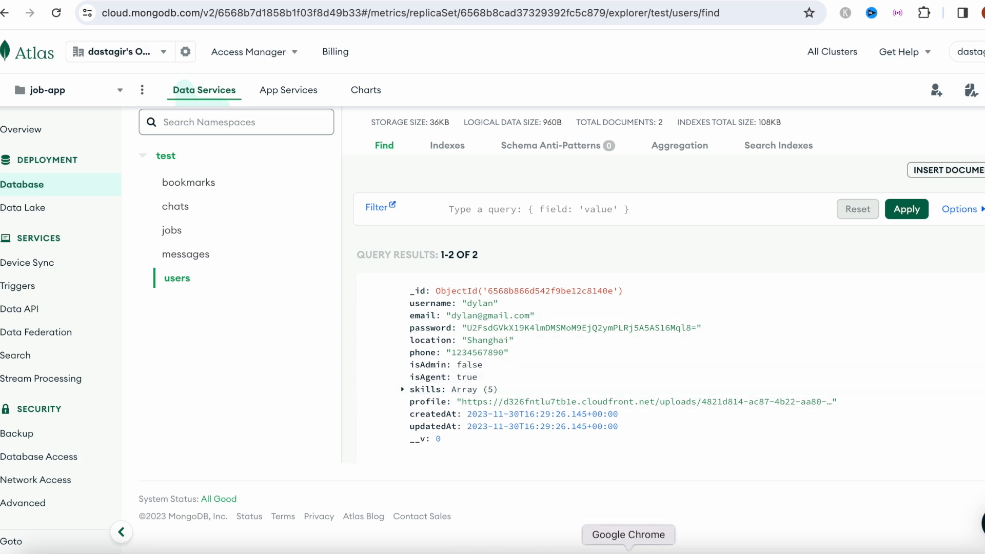
pyautogui.click(580, 548)
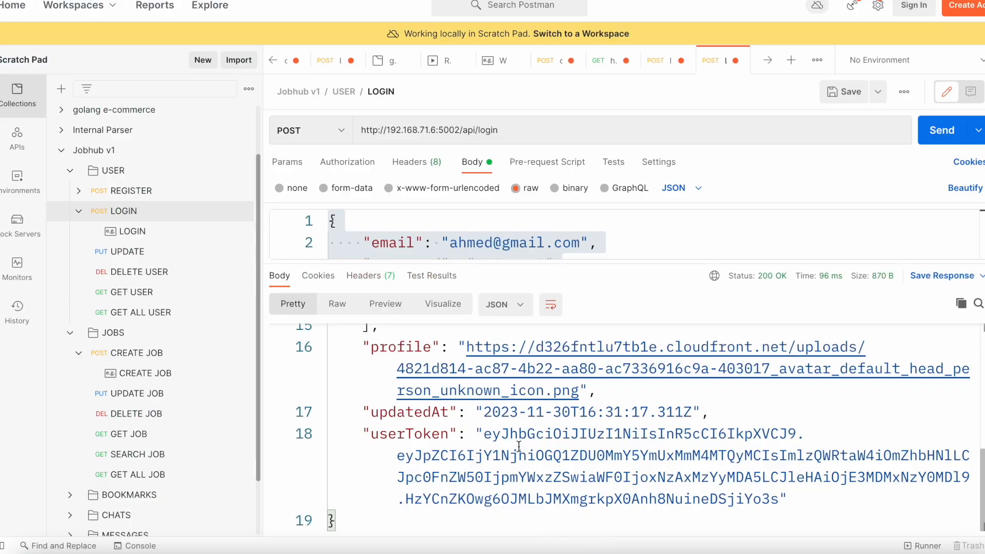
pyautogui.scroll(5, 520, 447)
pyautogui.scroll(2, 519, 447)
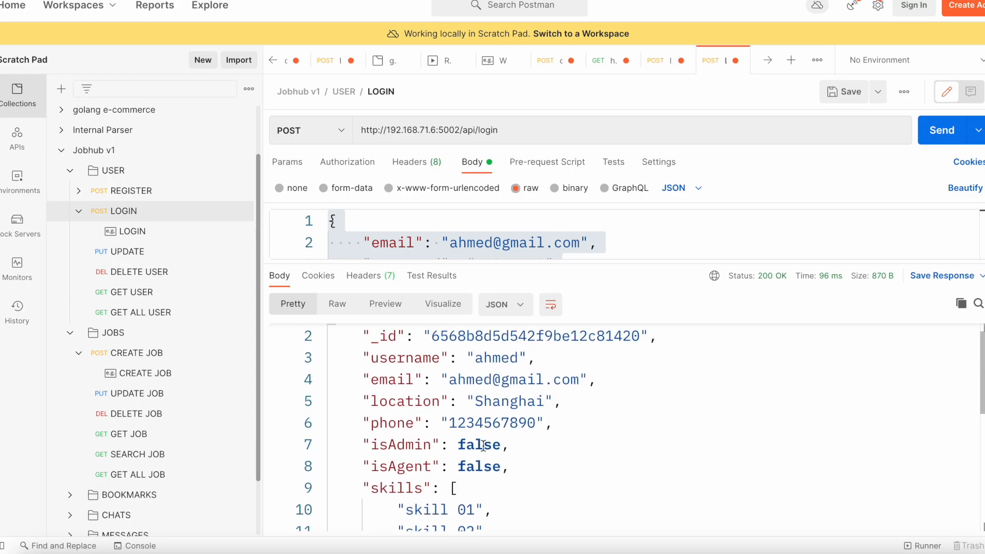
# Step: Resend the LOGIN request, getting 200 OK that still reports isAgent false
pyautogui.click(940, 133)
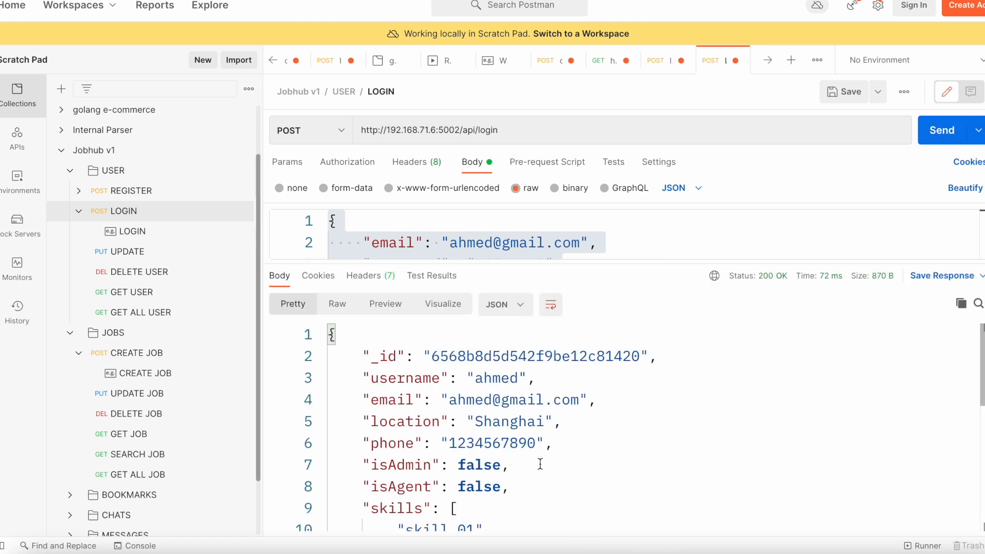
pyautogui.scroll(-2, 606, 242)
pyautogui.scroll(1, 608, 243)
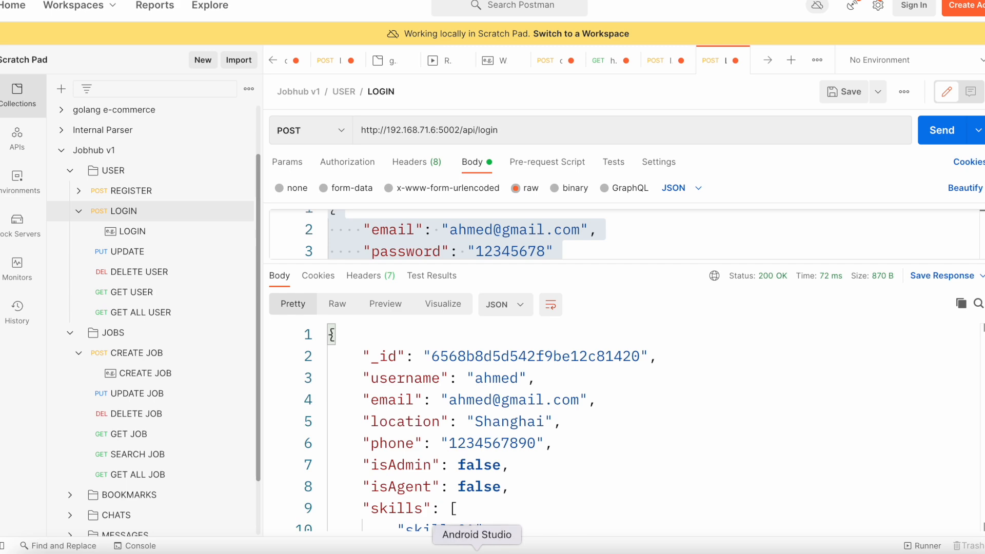
# Step: Back in Atlas, edit dylan's user document and start changing isAgent back to false
pyautogui.click(628, 550)
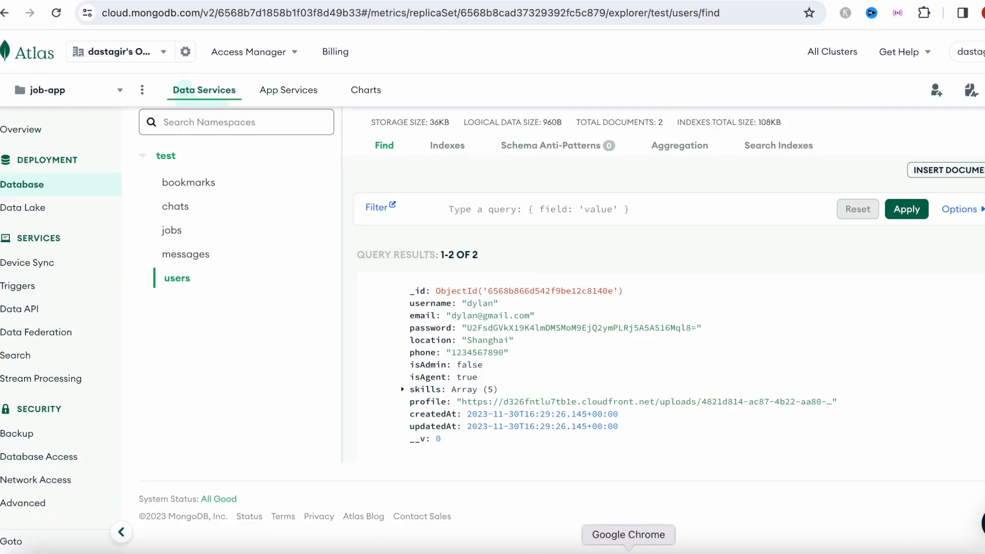
pyautogui.click(893, 290)
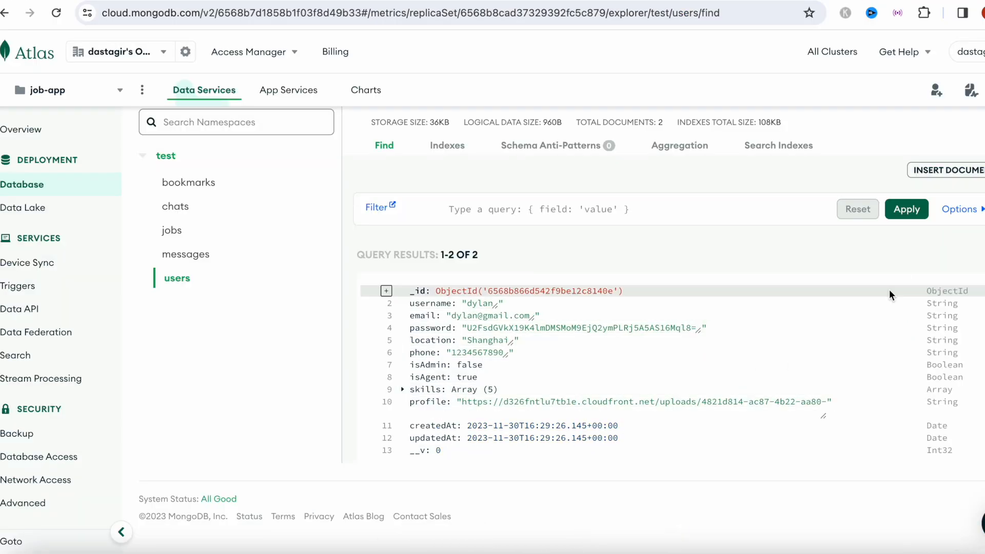
pyautogui.click(471, 377)
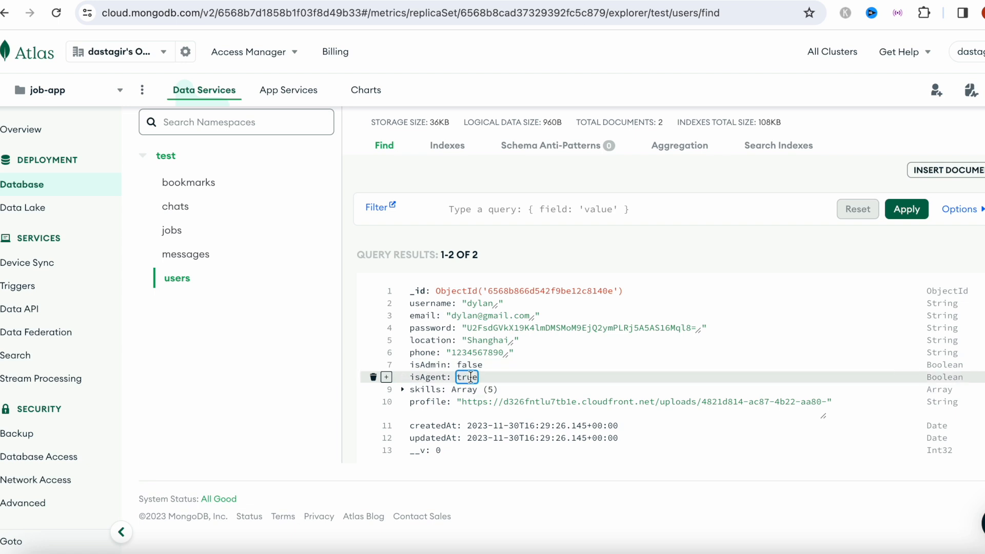
pyautogui.press('BackSpace')
pyautogui.write('lse')
pyautogui.scroll(-2, 786, 404)
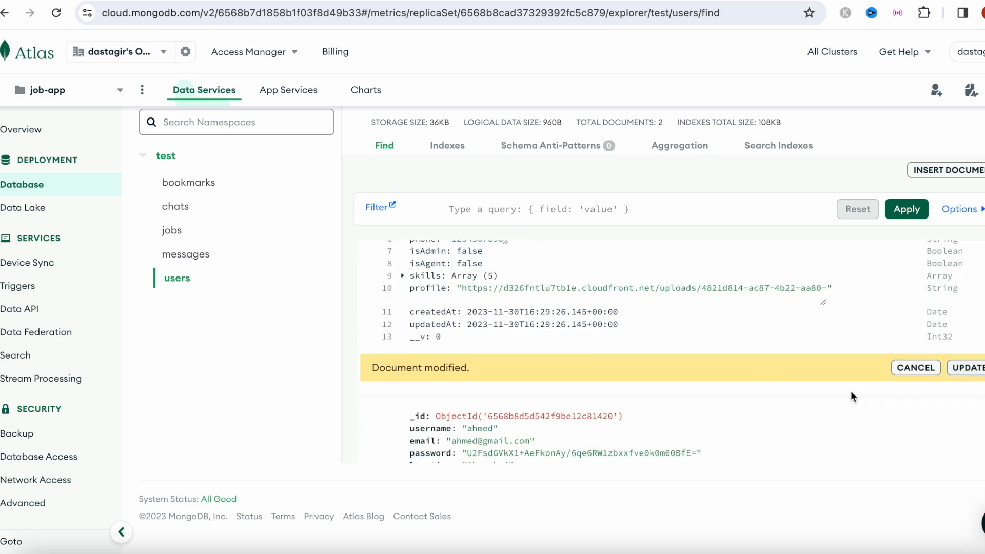
pyautogui.scroll(-2, 851, 397)
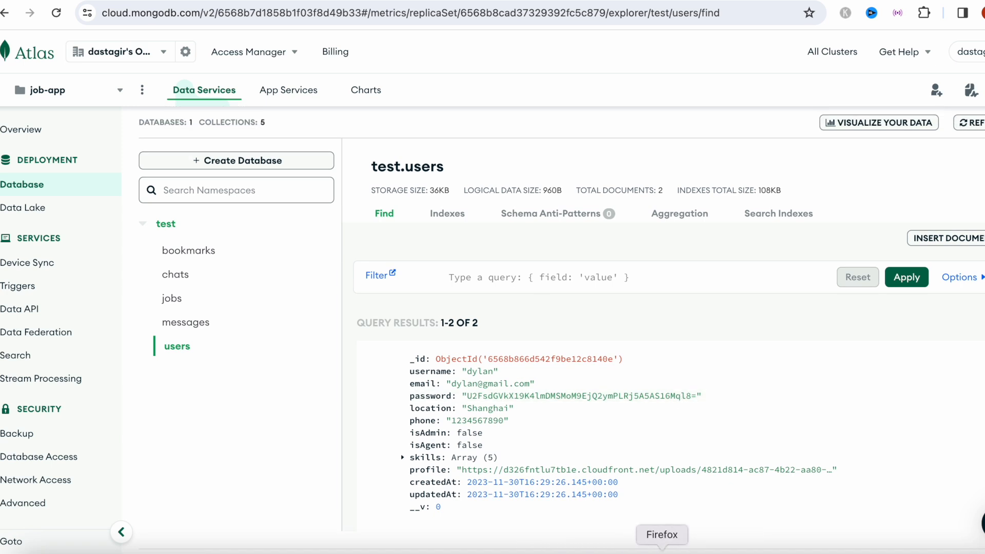
# Step: Show dylan's profile from the JobHub drawer in the emulator, then return to the Atlas user documents
pyautogui.click(697, 550)
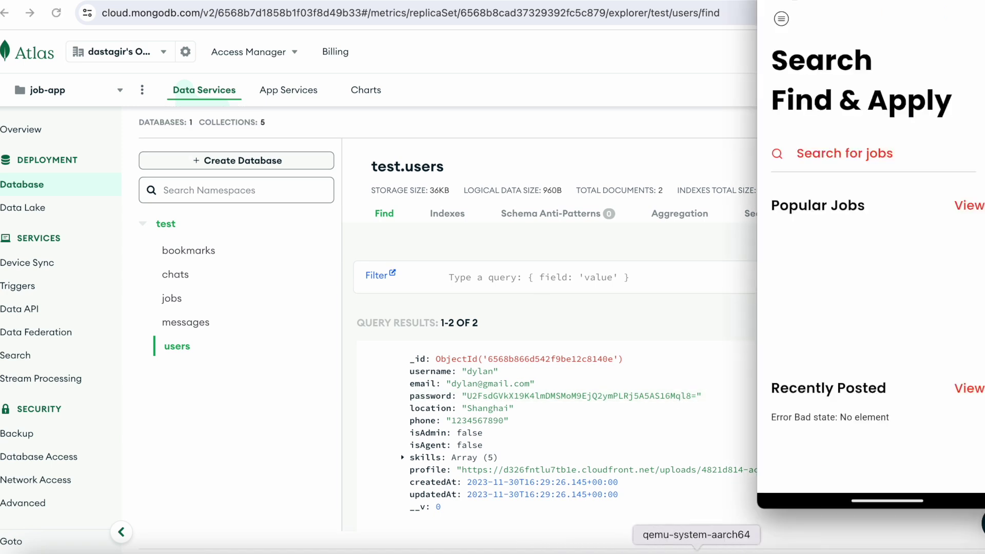
pyautogui.click(781, 19)
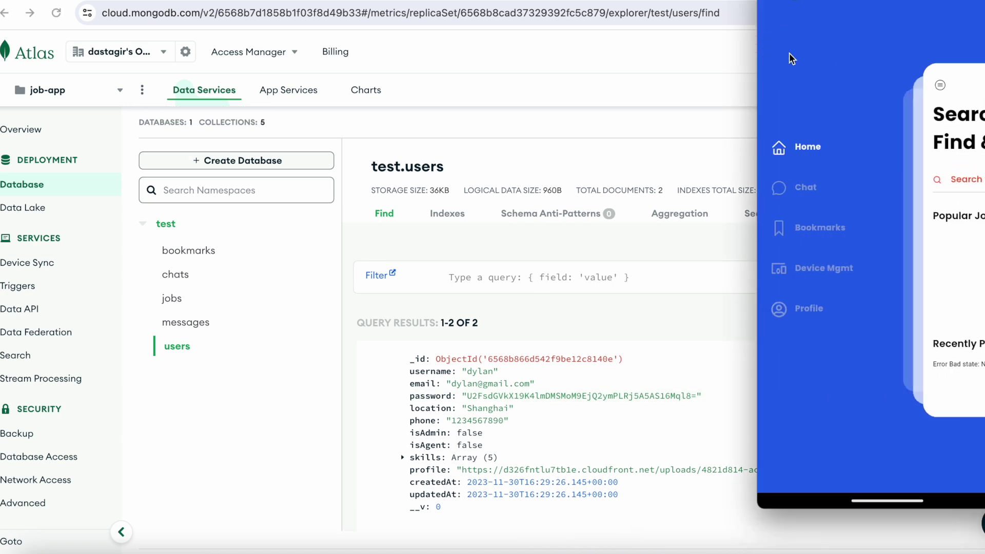
pyautogui.click(811, 311)
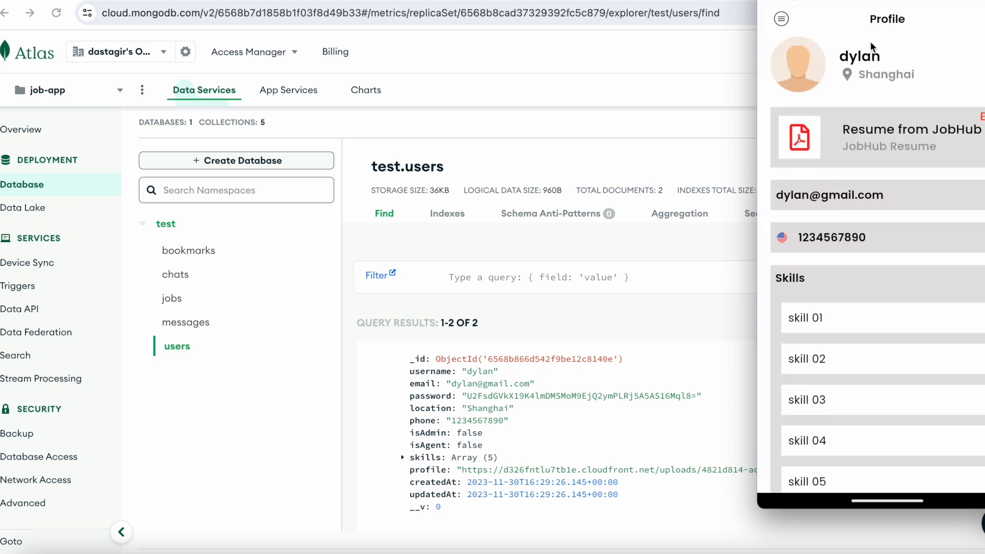
pyautogui.scroll(-5, 527, 422)
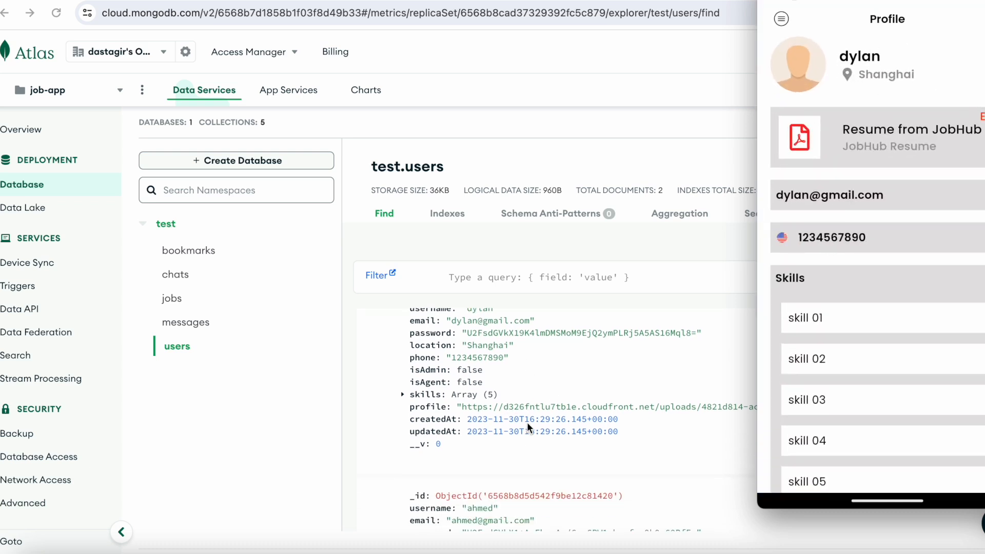
pyautogui.click(527, 422)
pyautogui.moveTo(616, 400)
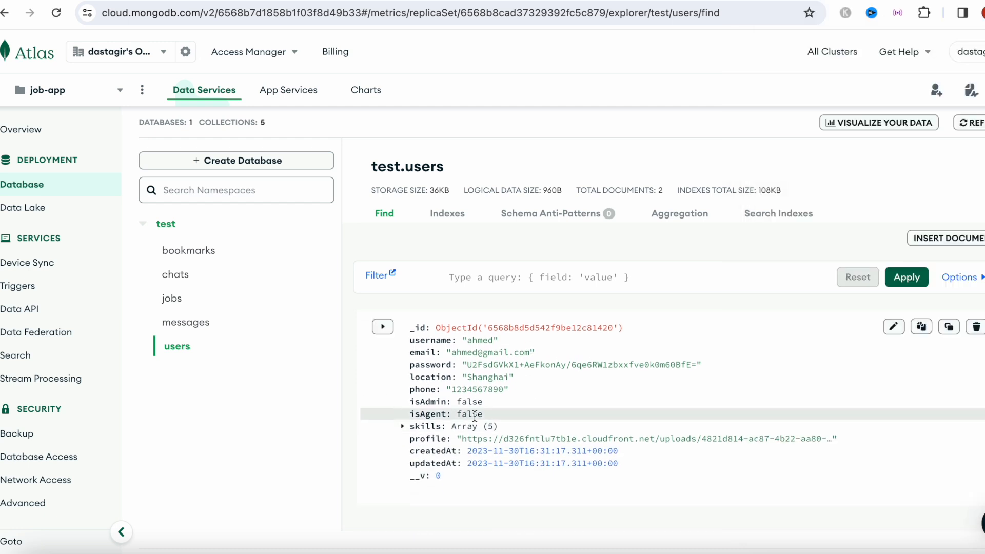
# Step: Edit ahmed's user document in Atlas so isAgent is true and update it
pyautogui.click(894, 330)
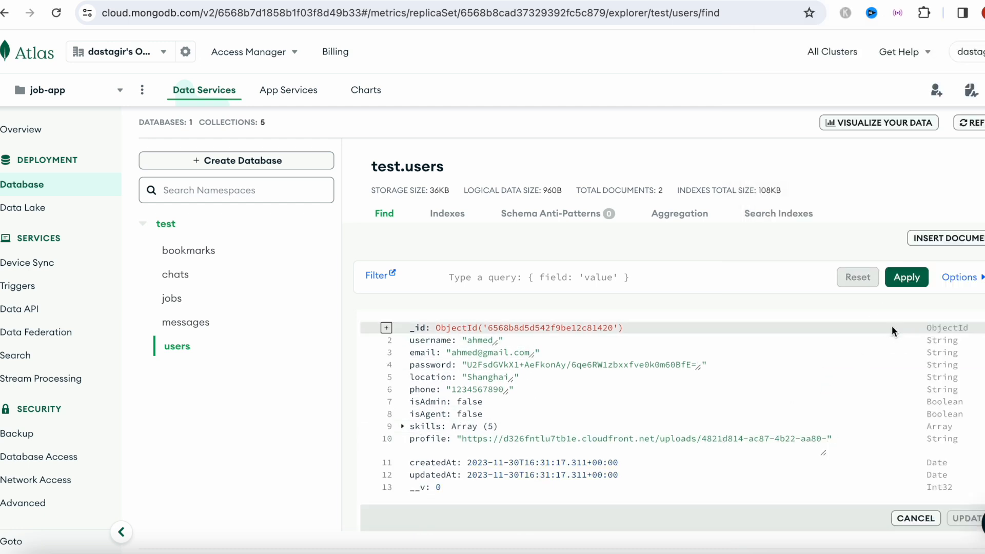
pyautogui.doubleClick(473, 414)
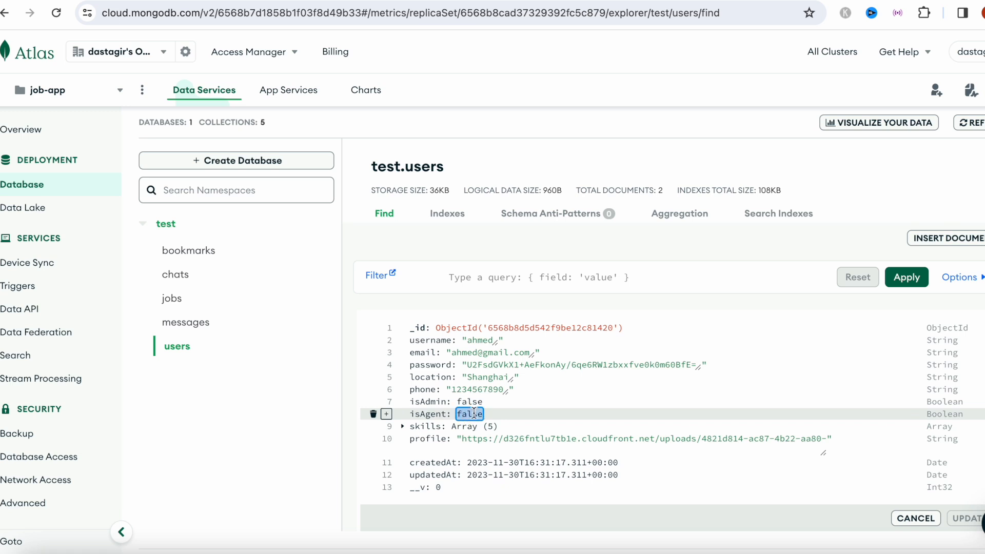
pyautogui.write('true')
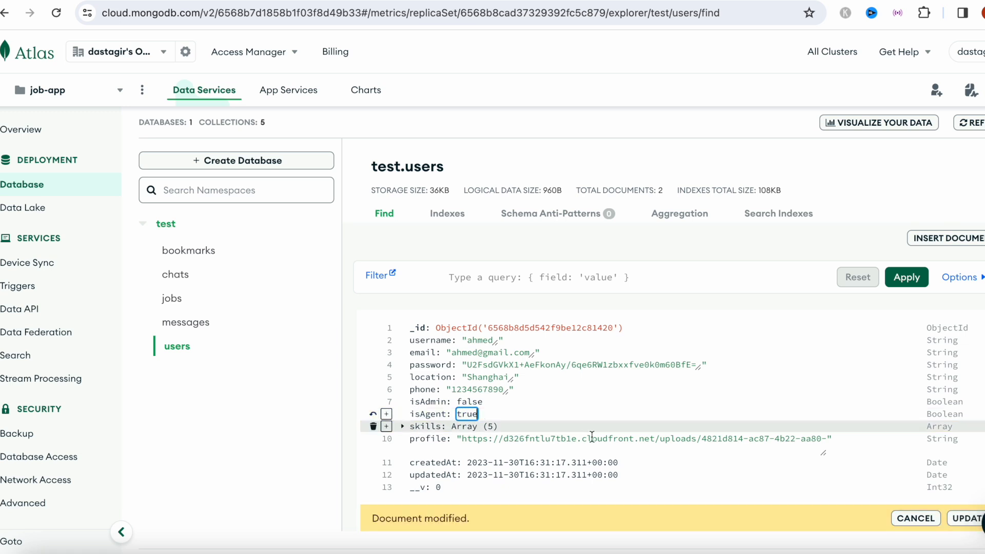
pyautogui.click(966, 518)
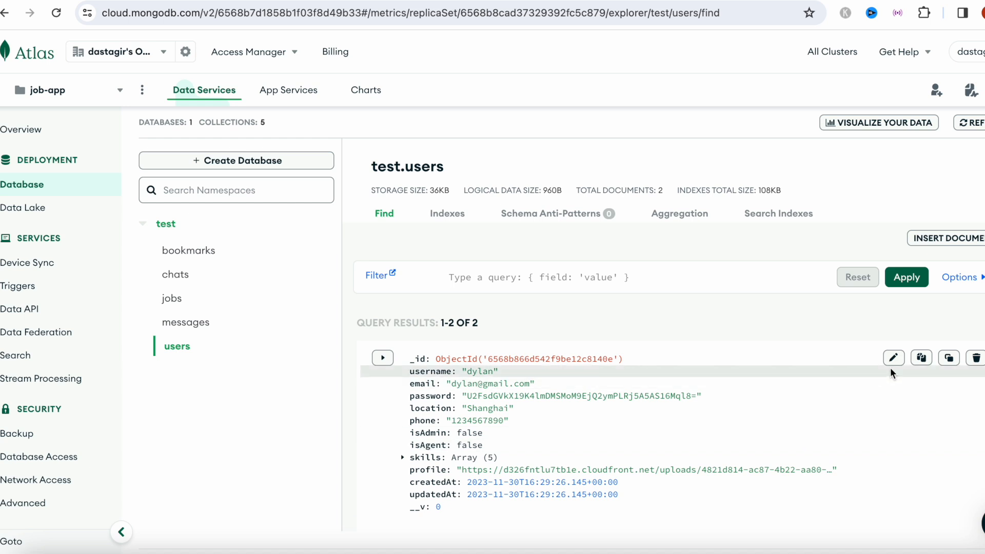
pyautogui.scroll(-2, 833, 422)
pyautogui.scroll(-1, 834, 421)
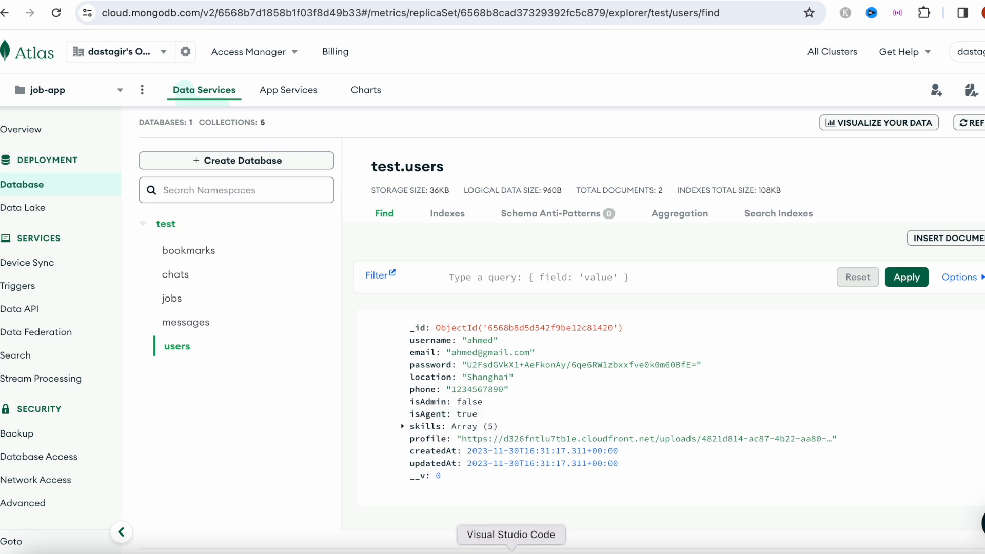
# Step: Switch through the dock windows to bring Postman's ahmed LOGIN request to the front
pyautogui.click(511, 550)
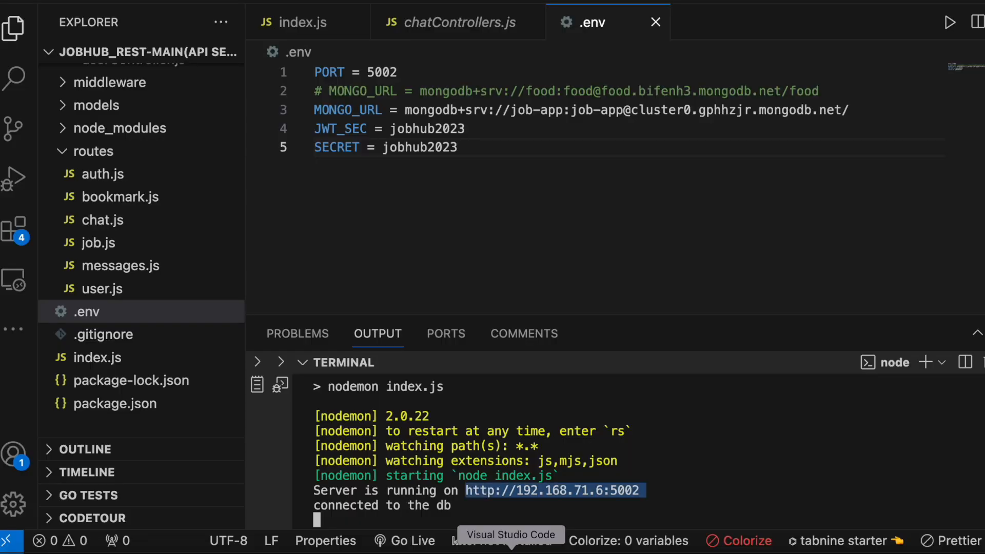
pyautogui.click(476, 550)
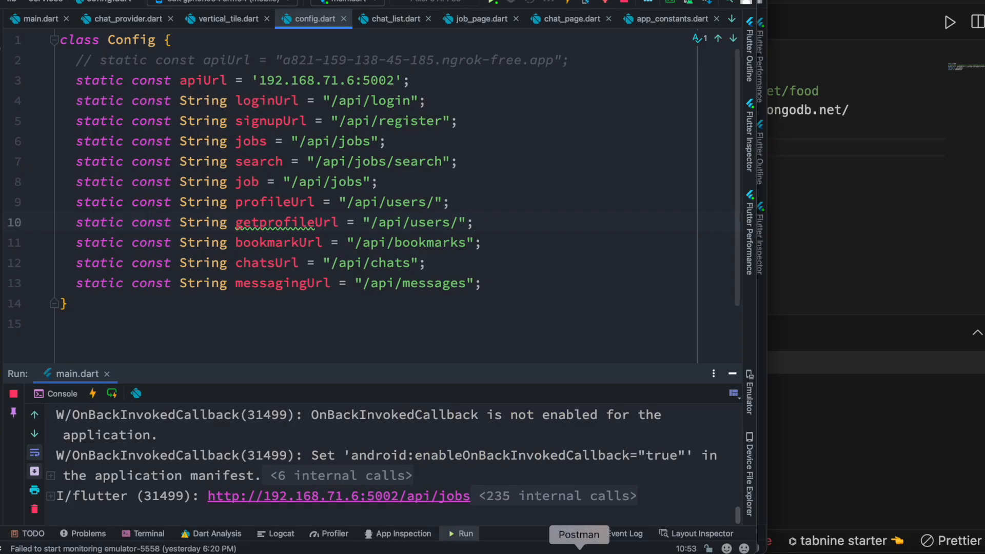
pyautogui.click(579, 550)
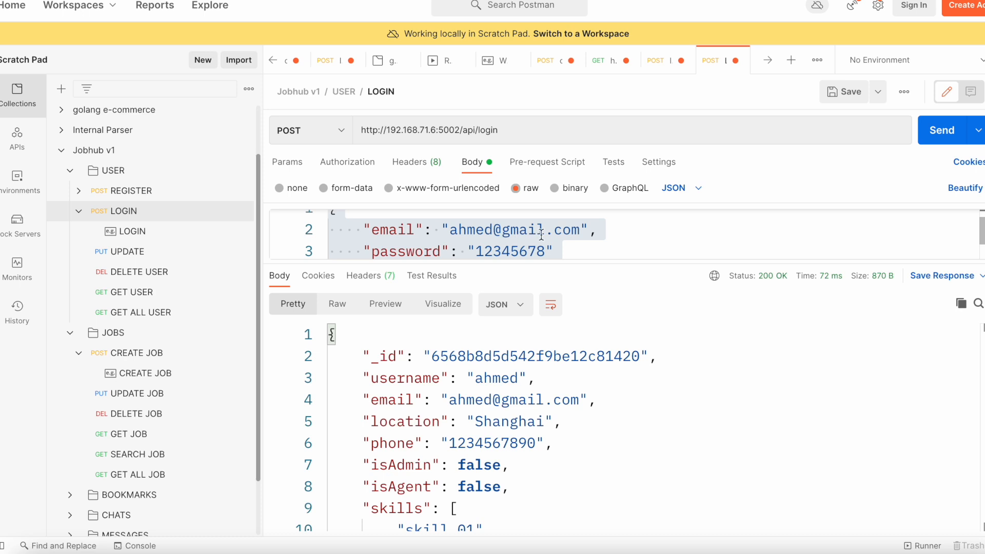
# Step: Resend ahmed's LOGIN (200 OK, isAgent true), select the returned userToken, and go to CREATE JOB
pyautogui.click(944, 133)
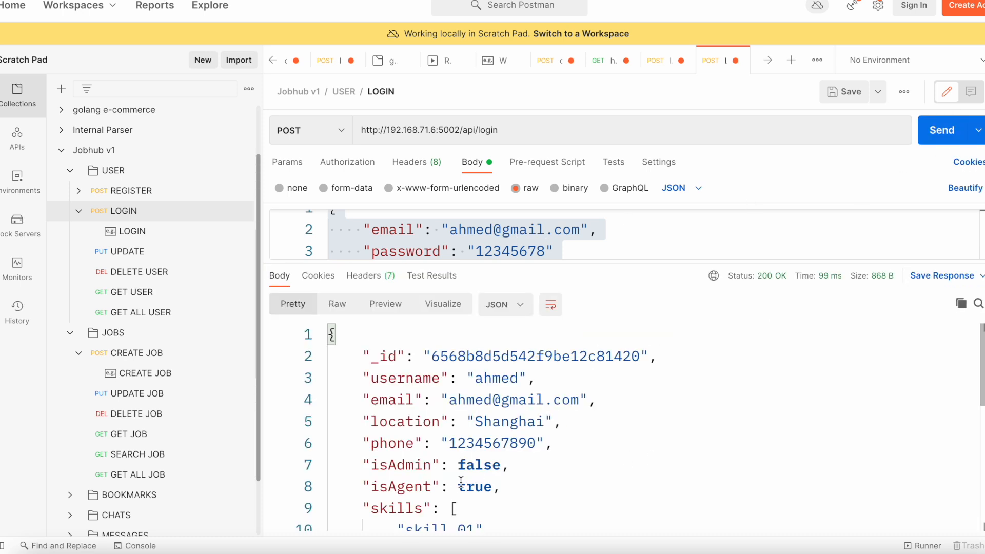
pyautogui.scroll(-3, 470, 488)
pyautogui.scroll(-3, 470, 488)
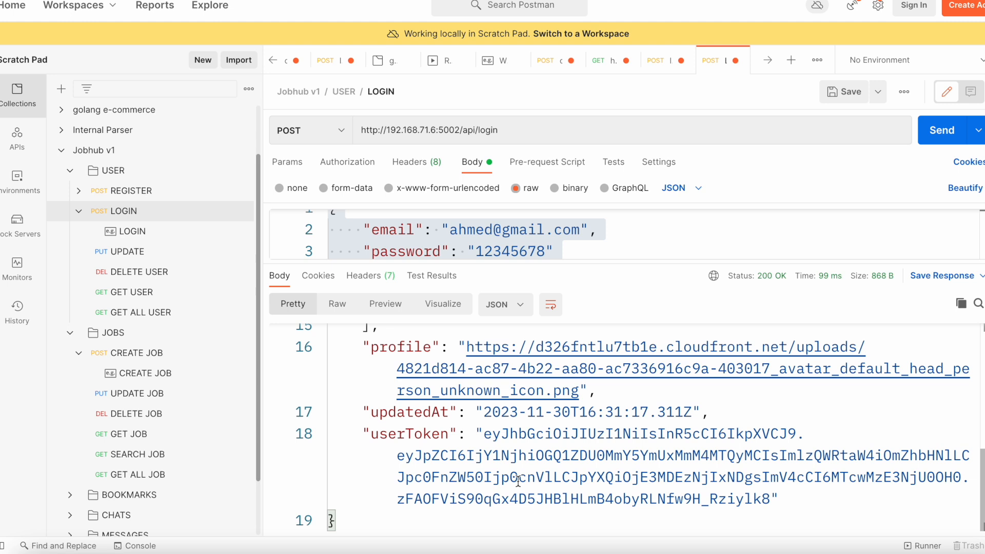
pyautogui.moveTo(767, 500); pyautogui.dragTo(487, 436)
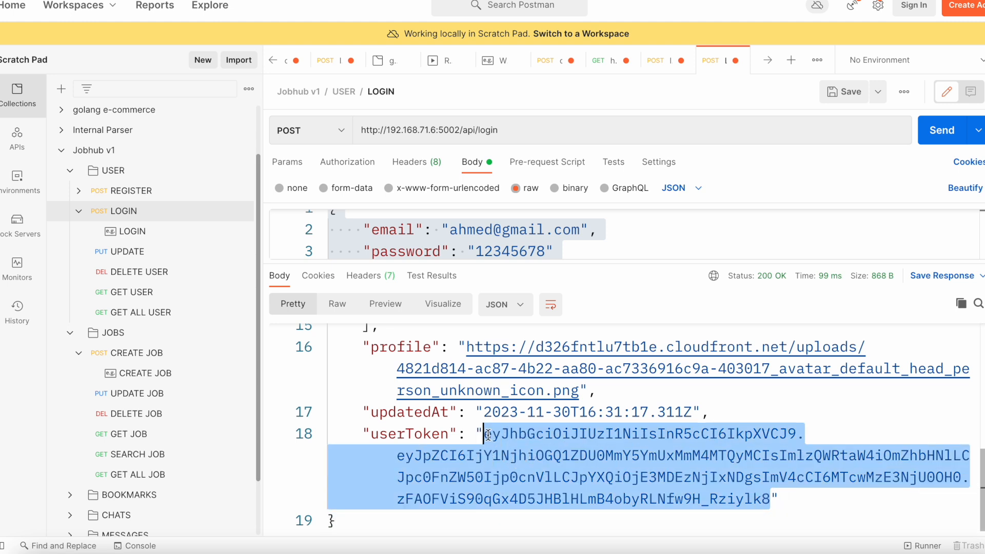
pyautogui.scroll(1, 576, 452)
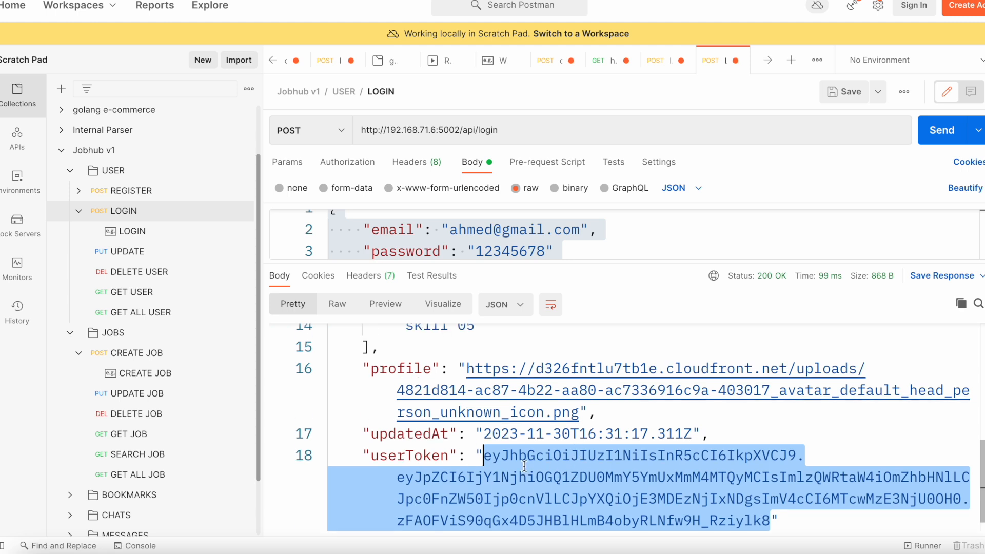
pyautogui.scroll(2, 532, 471)
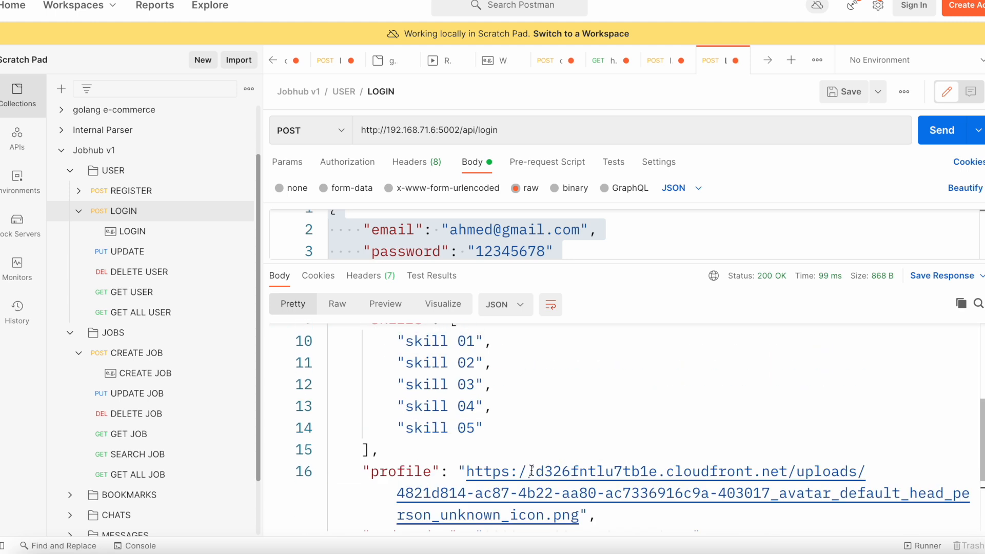
pyautogui.scroll(3, 531, 471)
pyautogui.scroll(2, 531, 471)
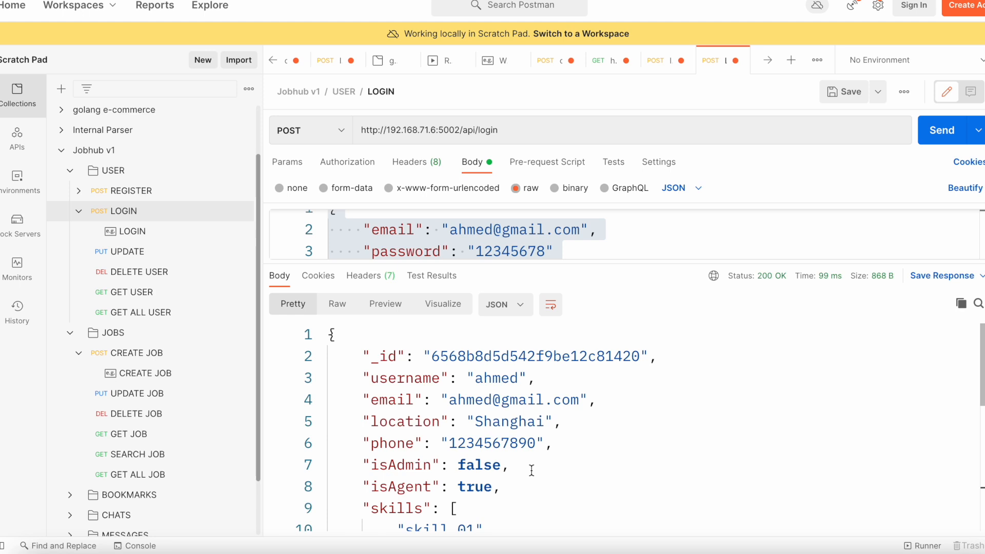
pyautogui.scroll(-1, 531, 472)
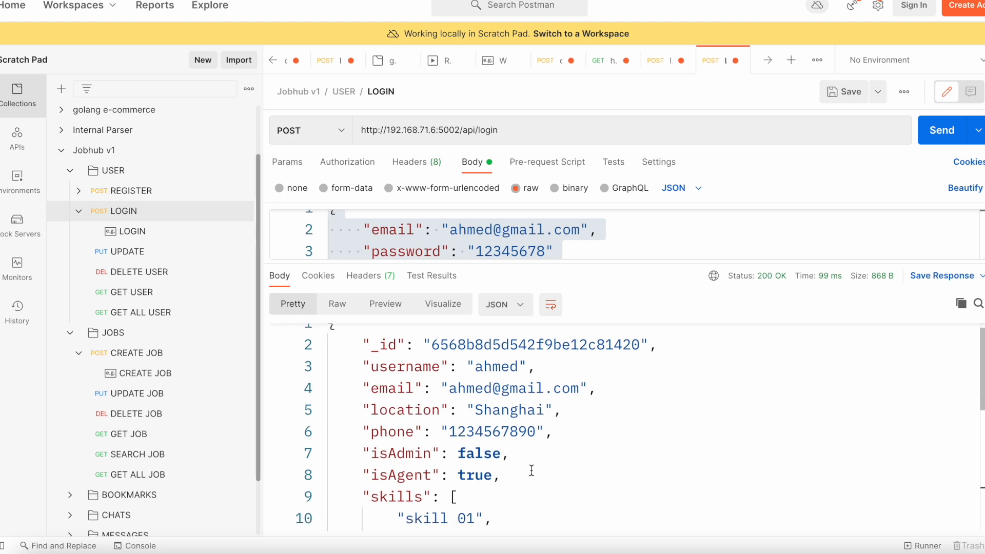
pyautogui.scroll(-6, 531, 471)
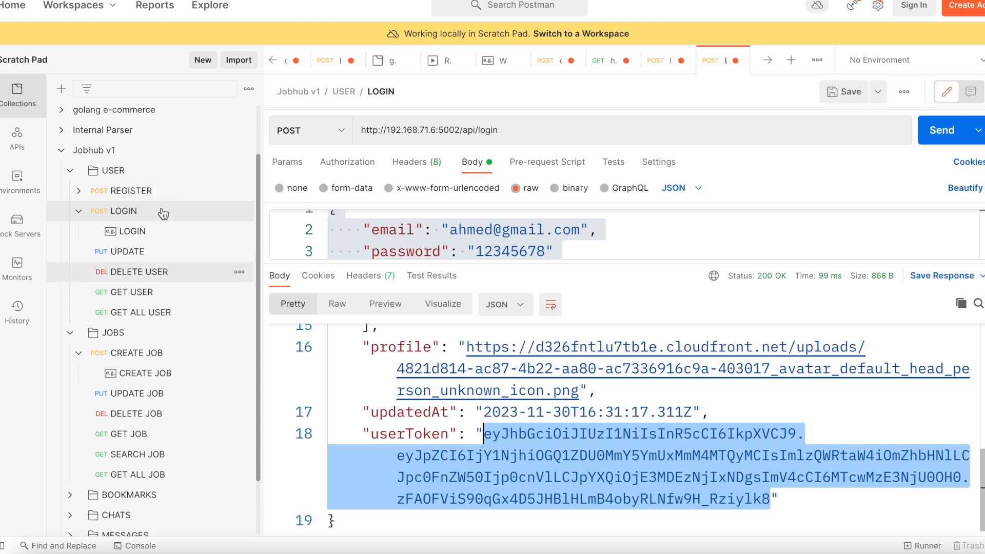
pyautogui.click(180, 354)
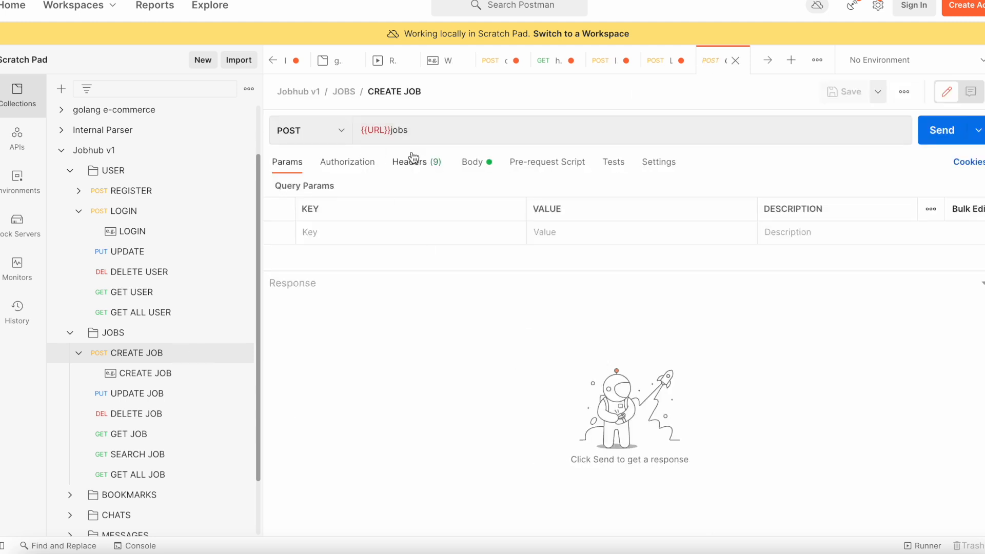
# Step: Inspect CREATE JOB's body and headers and clear the {{agentToken}} variable from the token header
pyautogui.click(469, 163)
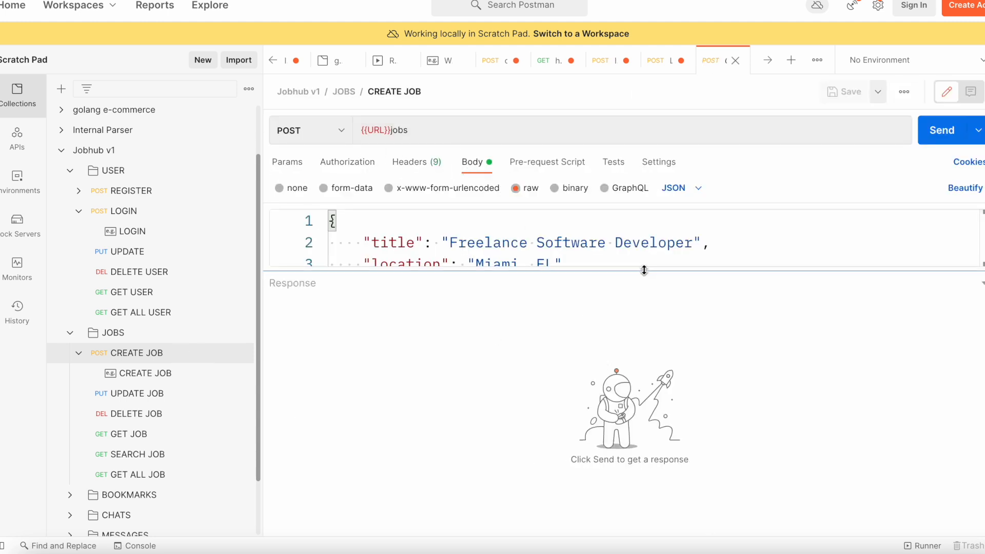
pyautogui.moveTo(643, 268); pyautogui.dragTo(642, 424)
pyautogui.scroll(-1, 627, 363)
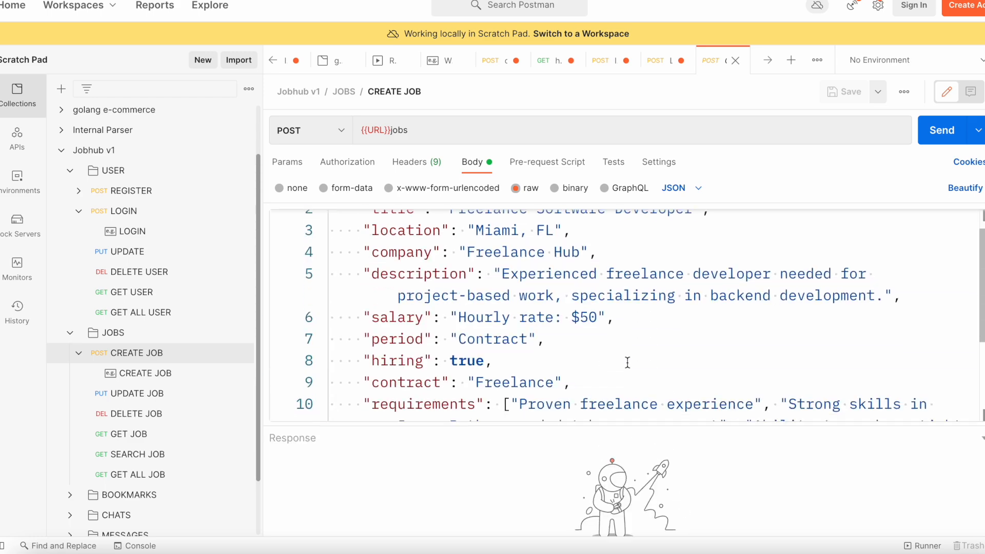
pyautogui.scroll(-4, 627, 362)
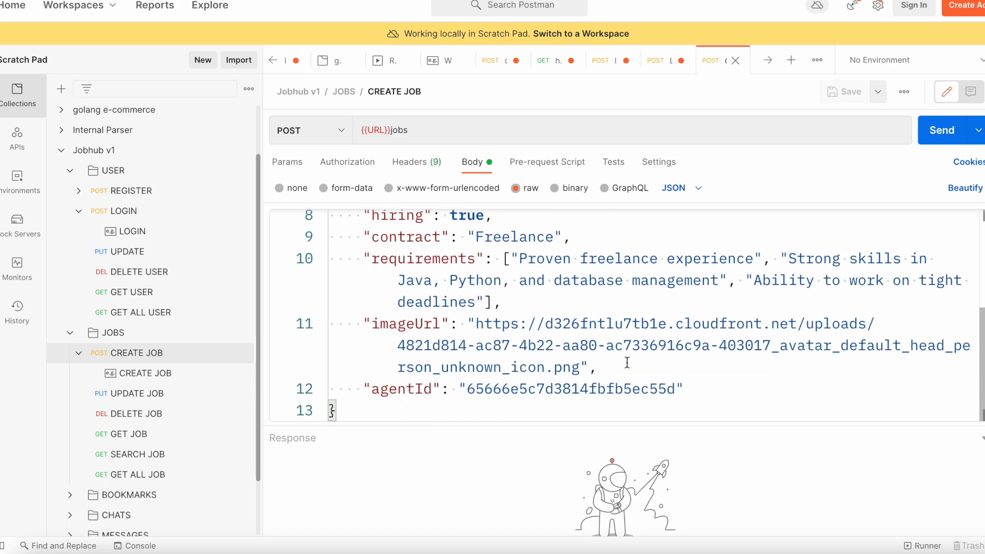
pyautogui.scroll(4, 628, 362)
pyautogui.scroll(1, 628, 363)
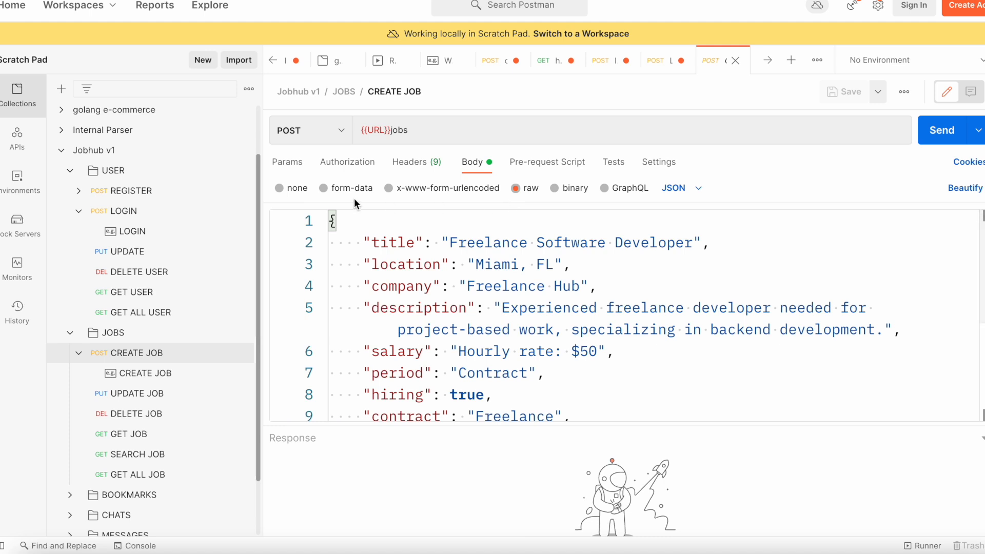
pyautogui.click(415, 162)
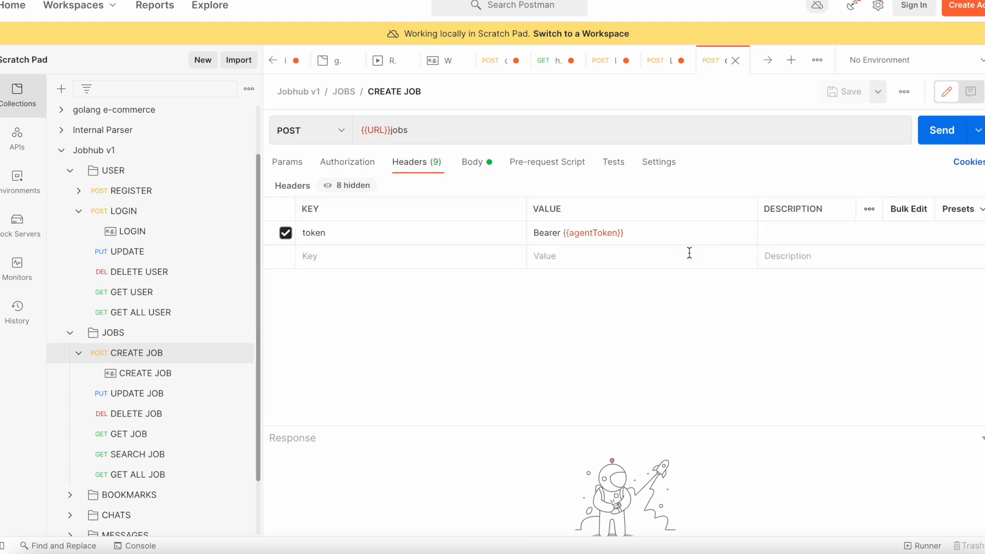
pyautogui.click(567, 234)
pyautogui.press('BackSpace')
pyautogui.press('BackSpace')
pyautogui.press('BackSpace')
pyautogui.press('BackSpace')
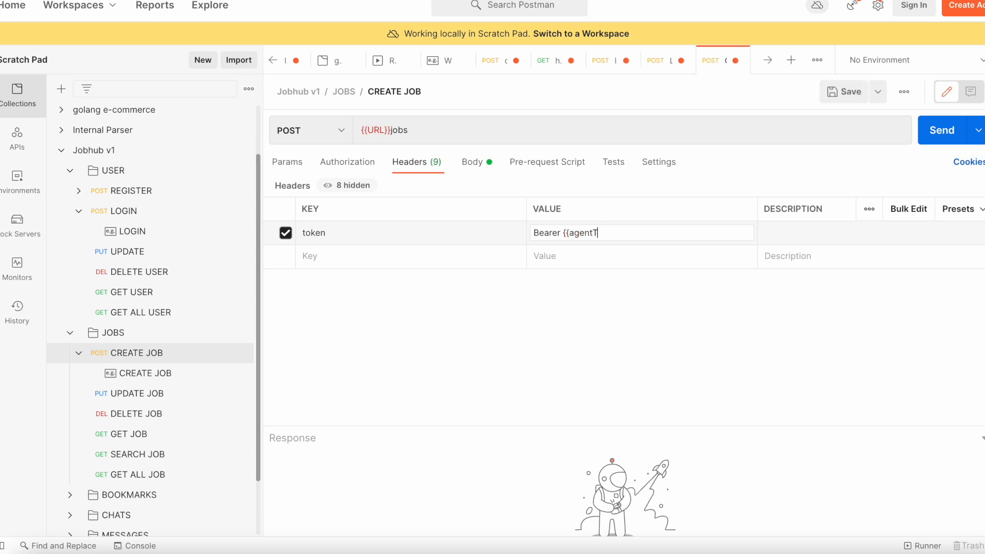
pyautogui.press('BackSpace')
pyautogui.press('BackSpace')
pyautogui.press('BackSpace')
pyautogui.press('BackSpace')
pyautogui.press('BackSpace')
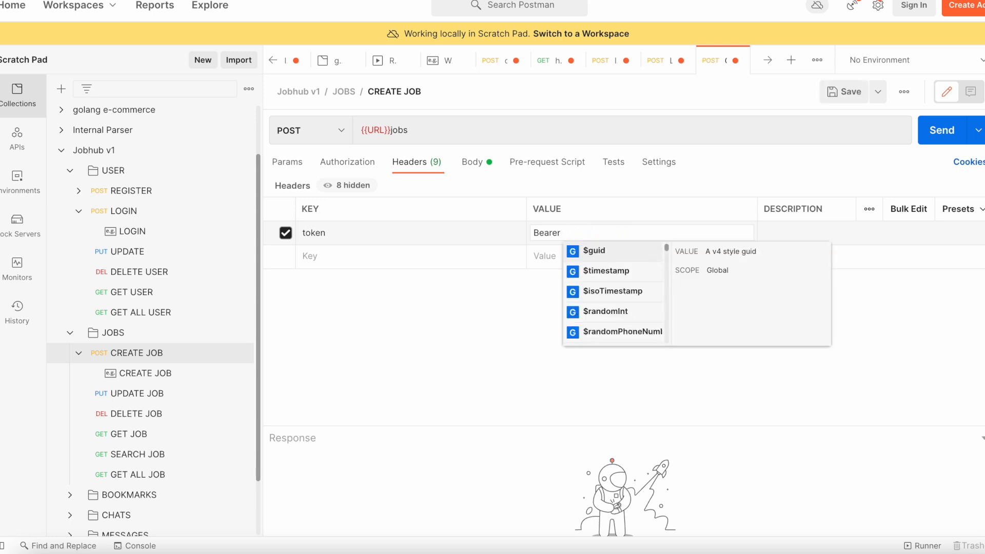
# Step: Paste ahmed's JWT after 'Bearer' in the token header and return to the JSON body
pyautogui.hotkey('ctrl', 'v')
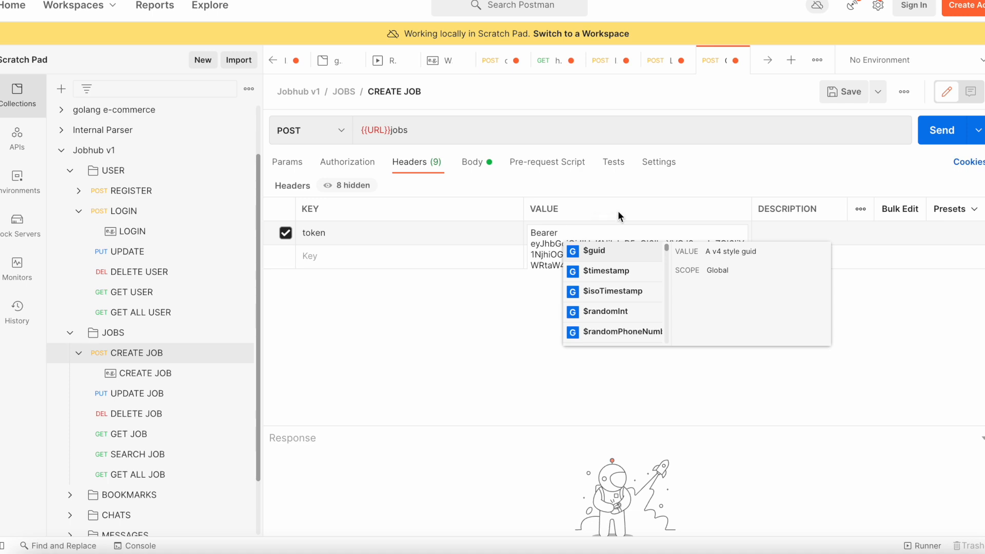
pyautogui.click(618, 211)
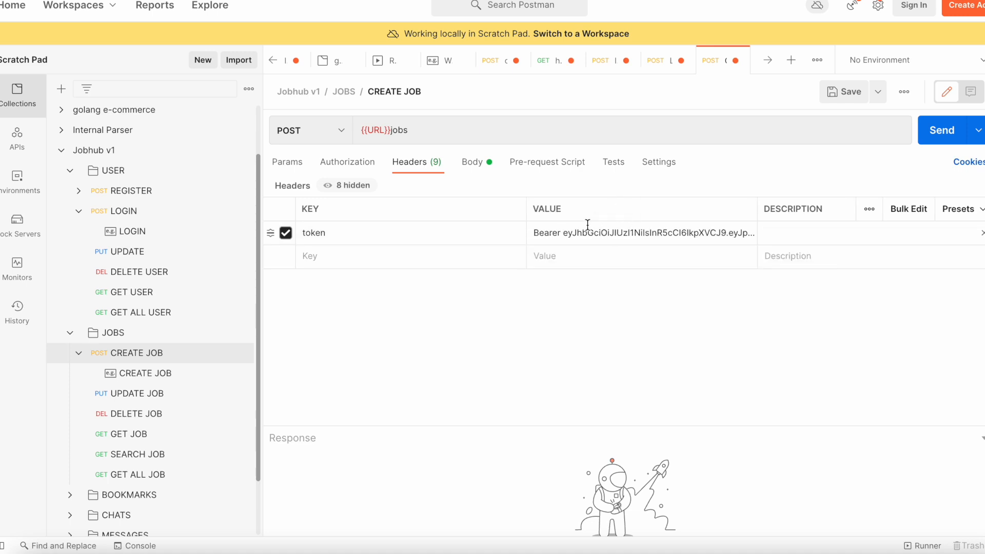
pyautogui.click(479, 163)
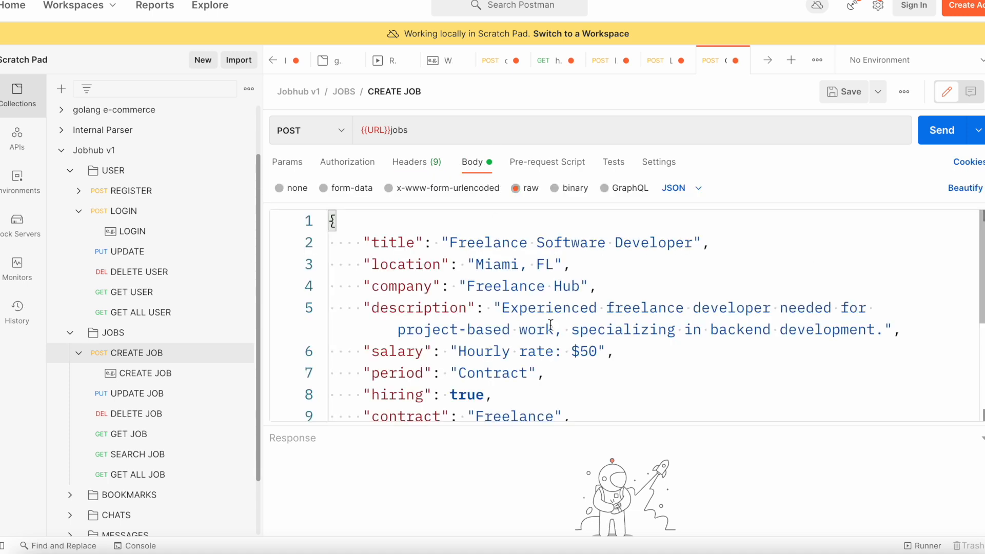
pyautogui.scroll(-4, 511, 326)
pyautogui.scroll(-1, 512, 325)
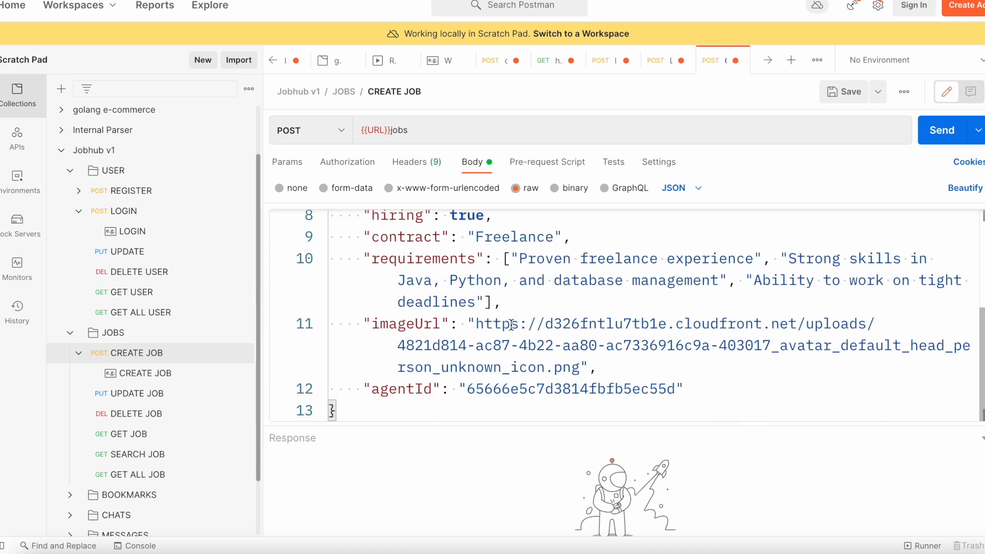
# Step: Copy ahmed's _id 6568b8d5d542f9be12c81420 from the LOGIN response
pyautogui.doubleClick(552, 388)
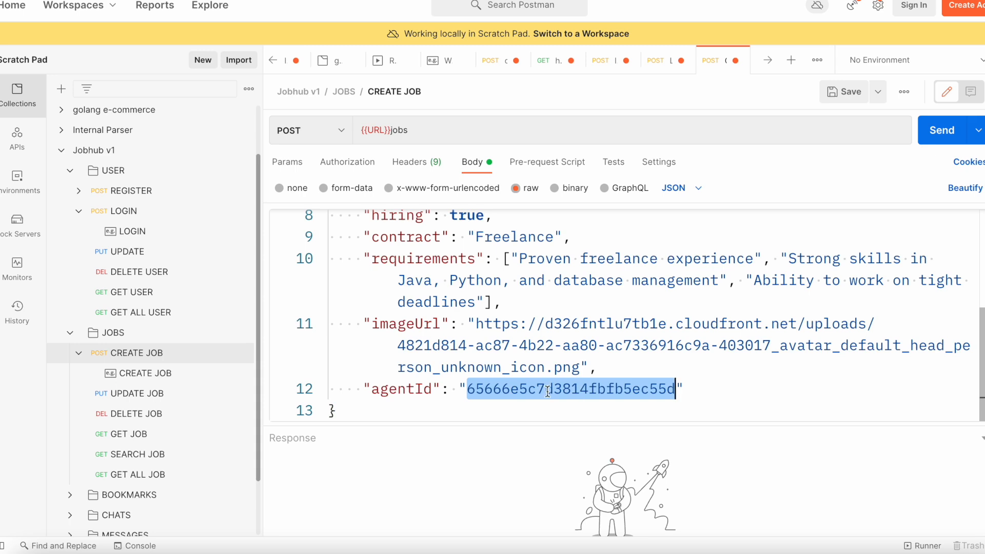
pyautogui.scroll(5, 540, 391)
pyautogui.scroll(-1, 540, 391)
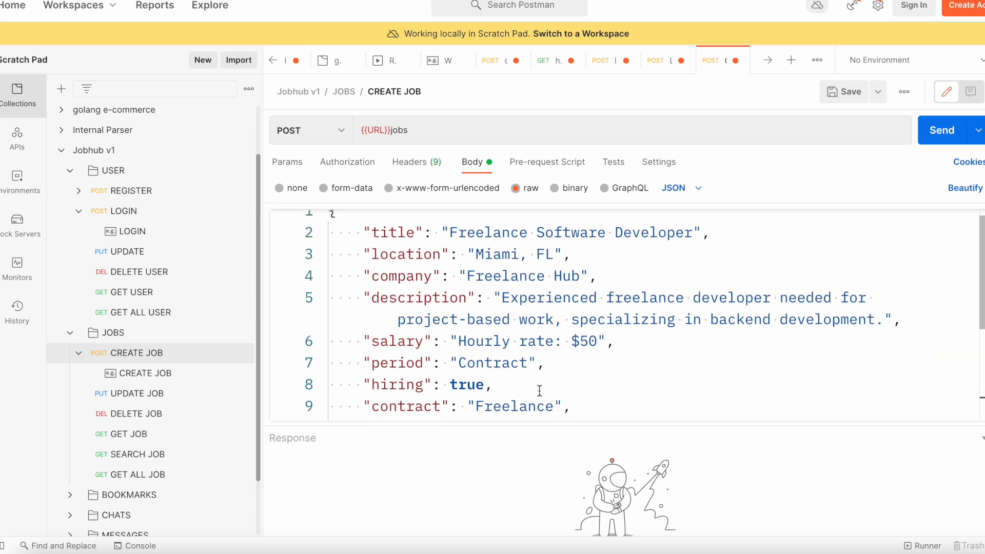
pyautogui.scroll(-4, 540, 391)
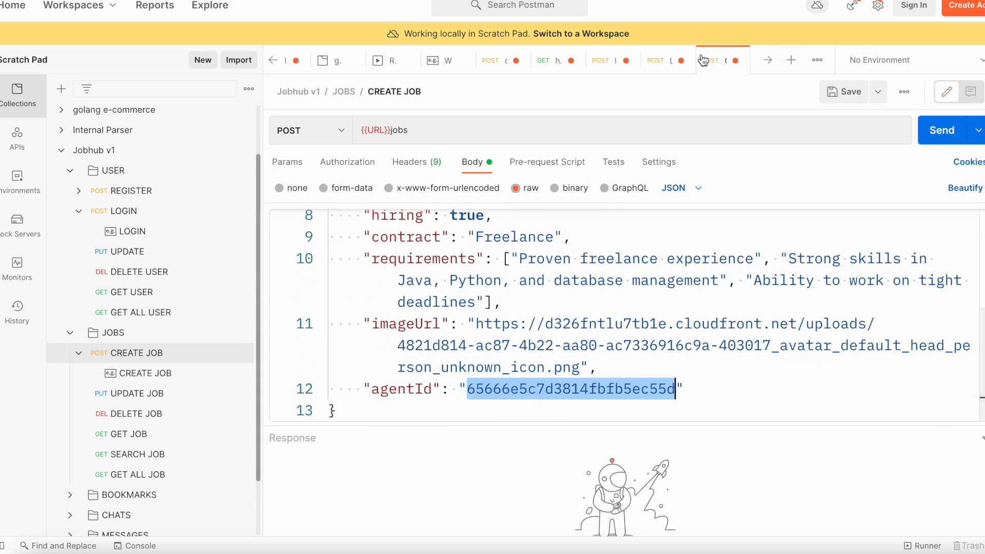
pyautogui.click(680, 60)
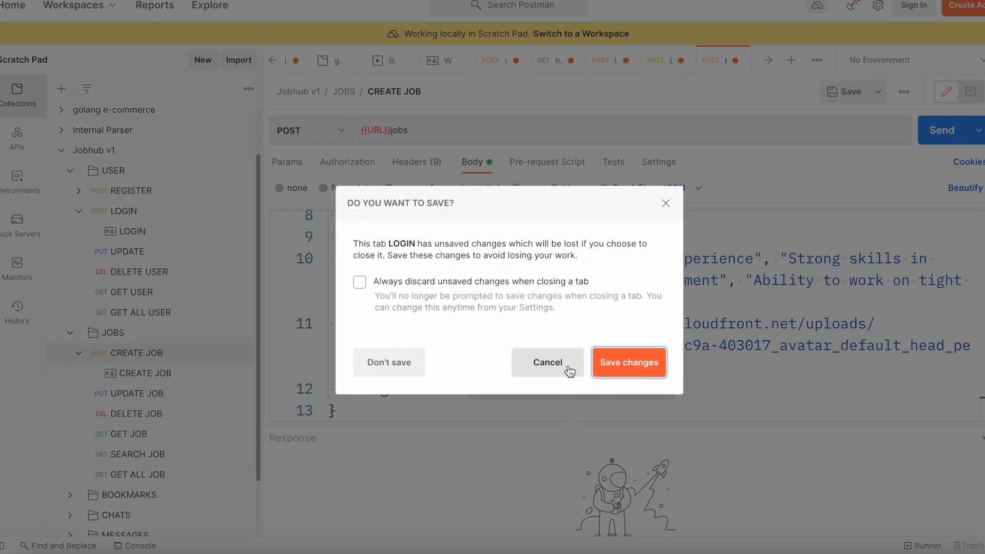
pyautogui.click(566, 362)
pyautogui.click(664, 67)
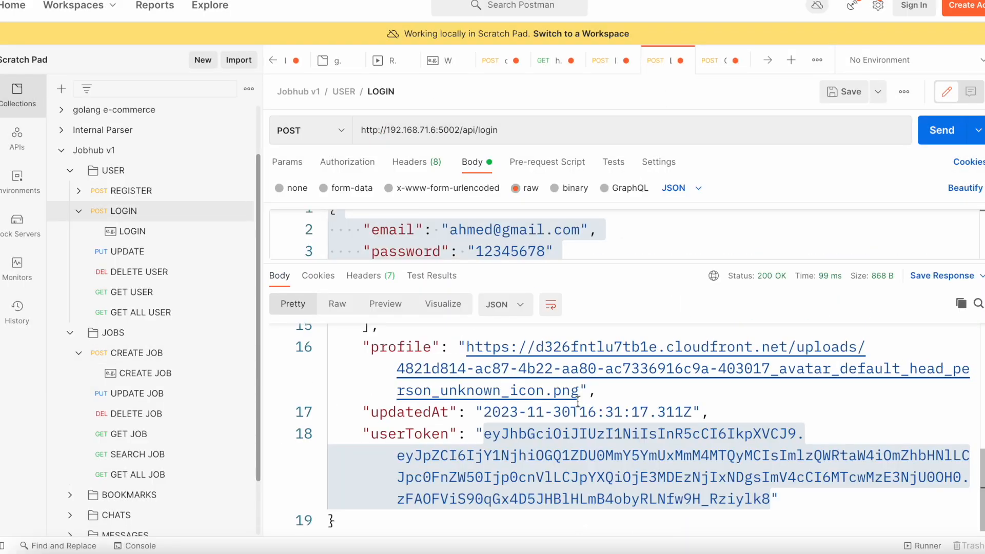
pyautogui.scroll(5, 577, 401)
pyautogui.doubleClick(558, 360)
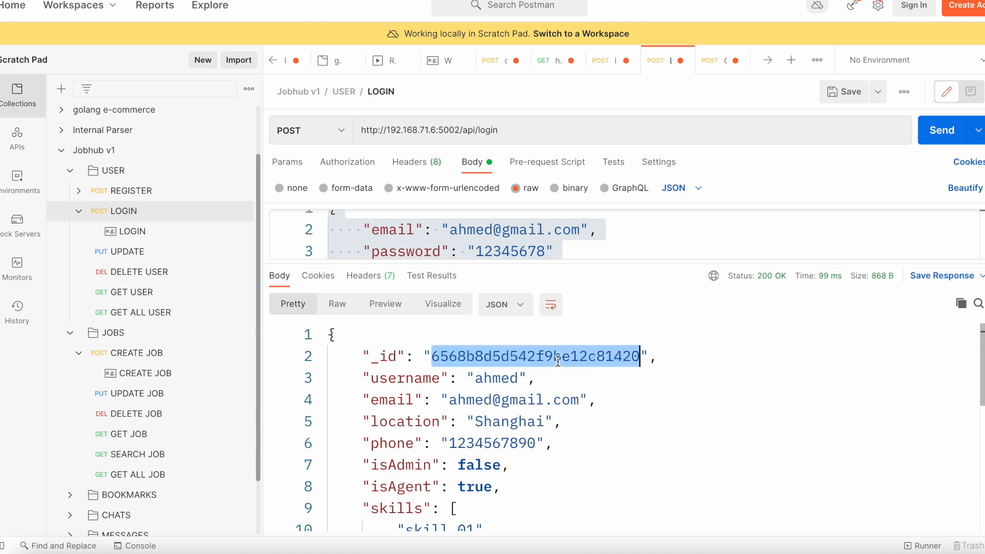
pyautogui.rightClick(558, 359)
pyautogui.click(575, 425)
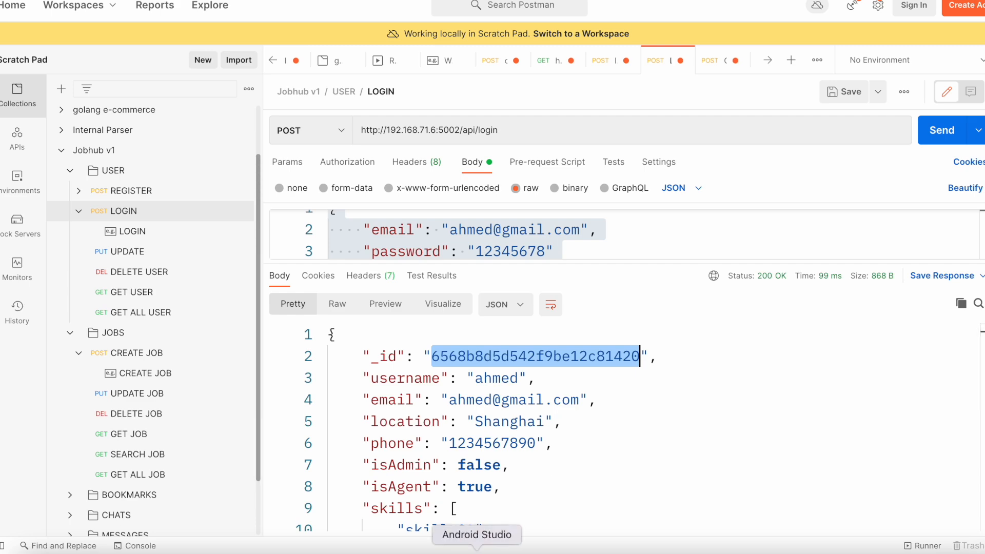
# Step: Replace CREATE JOB's agentId value with ahmed's copied _id
pyautogui.click(640, 548)
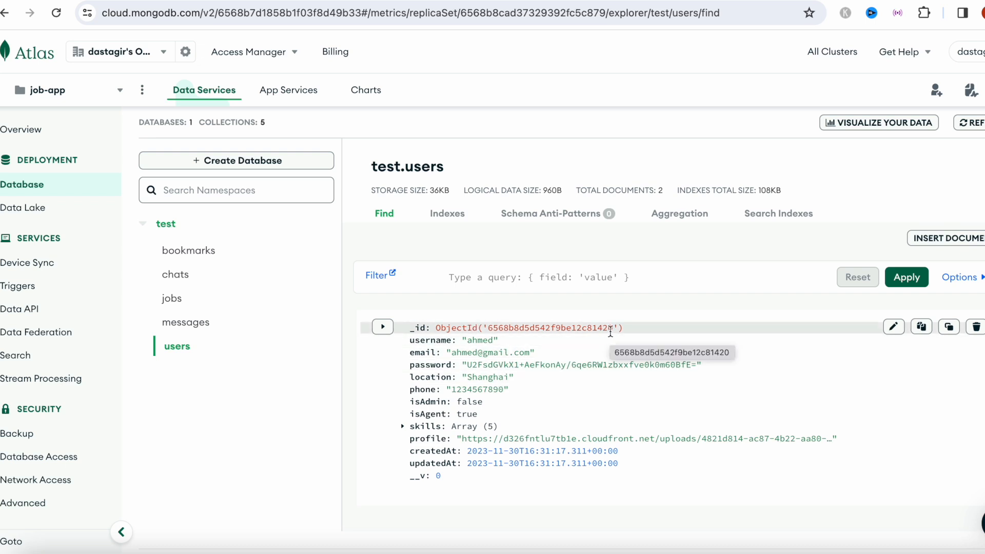
pyautogui.click(579, 549)
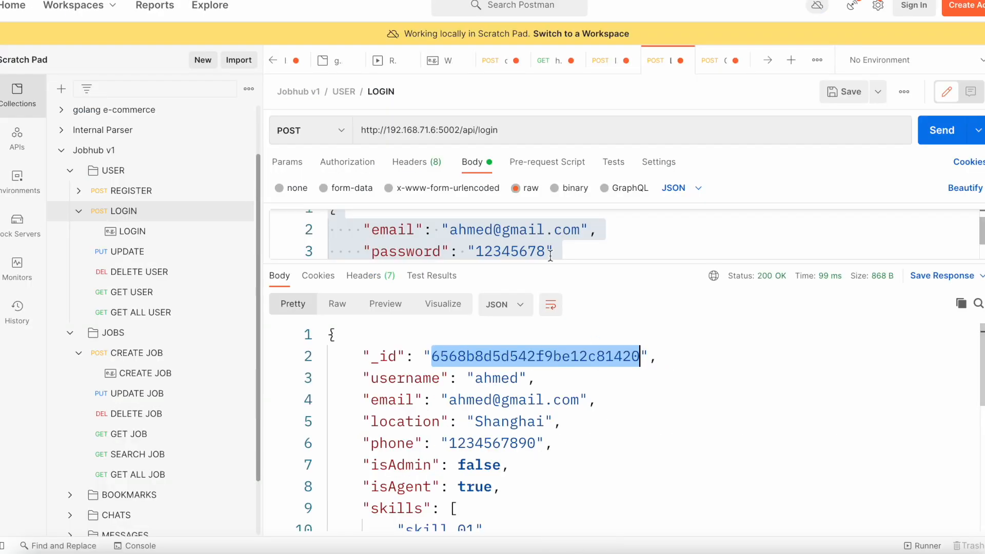
pyautogui.moveTo(116, 170)
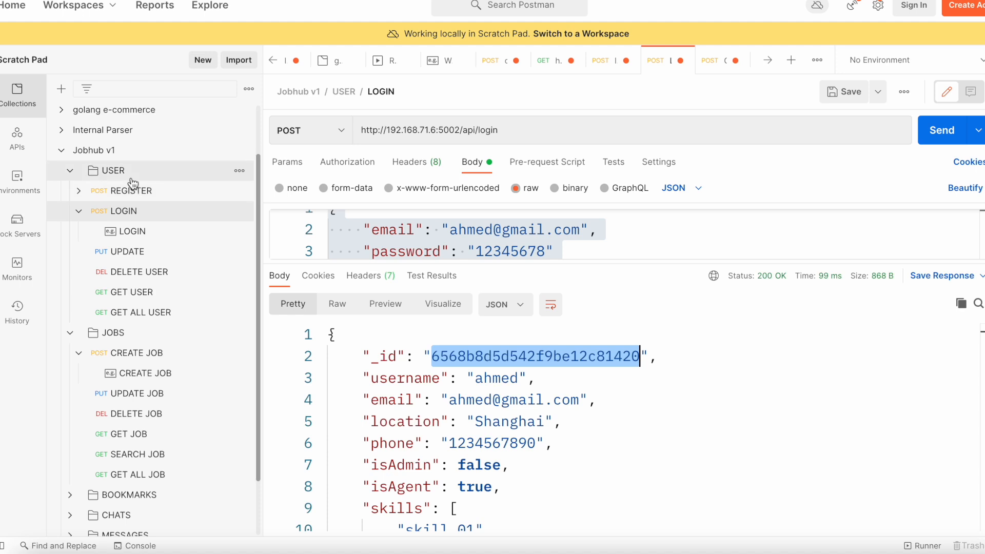
pyautogui.click(154, 353)
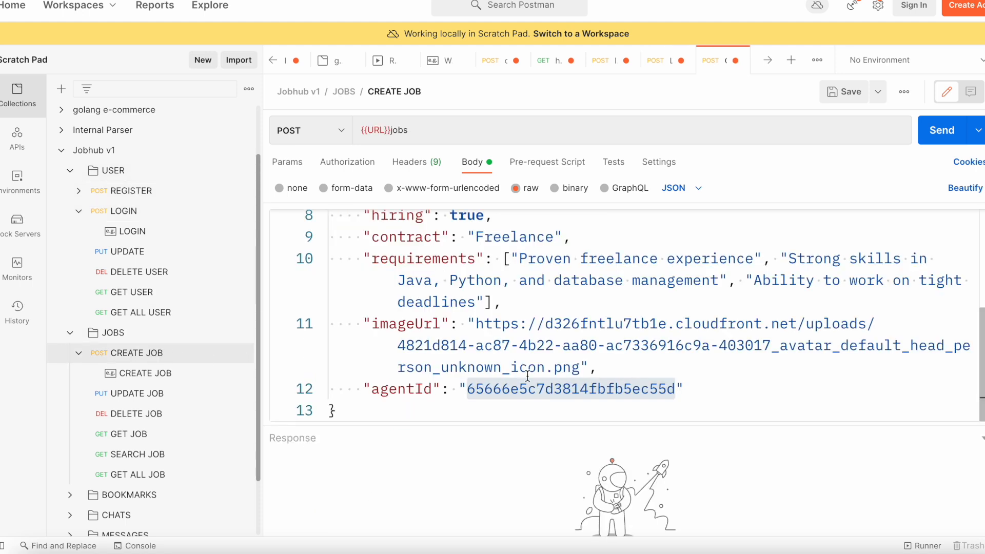
pyautogui.click(707, 392)
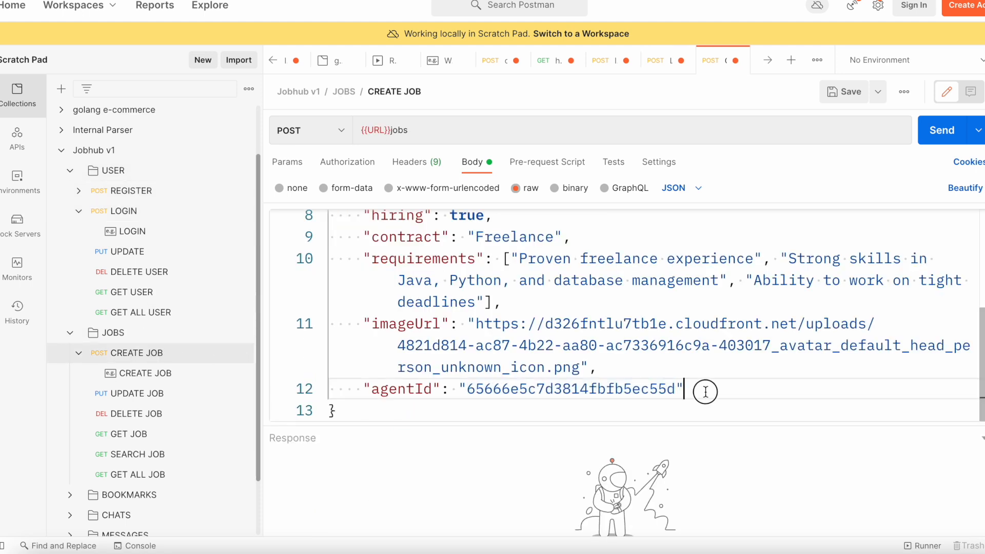
pyautogui.moveTo(675, 388); pyautogui.dragTo(473, 390)
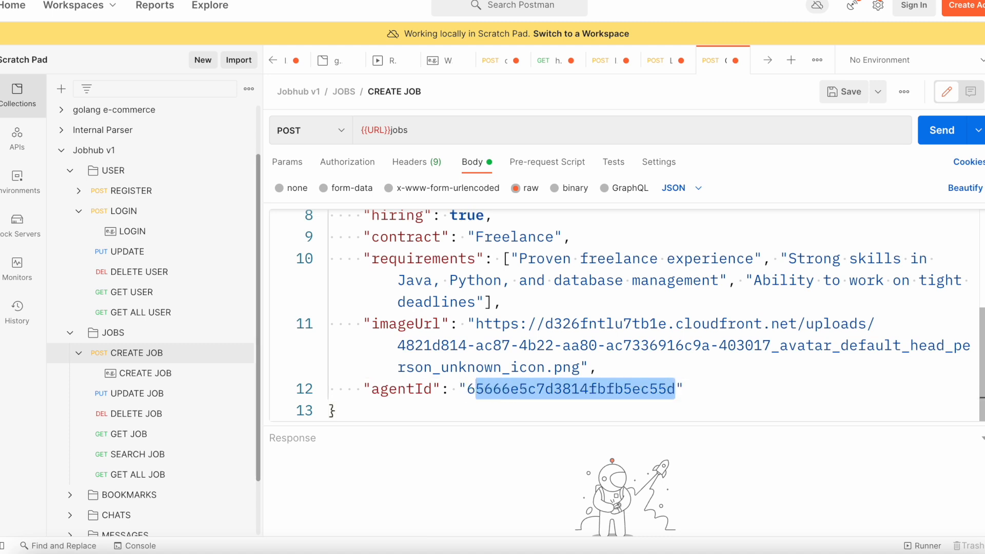
pyautogui.press('BackSpace')
pyautogui.press('BackSpace')
pyautogui.hotkey('ctrl', 'v')
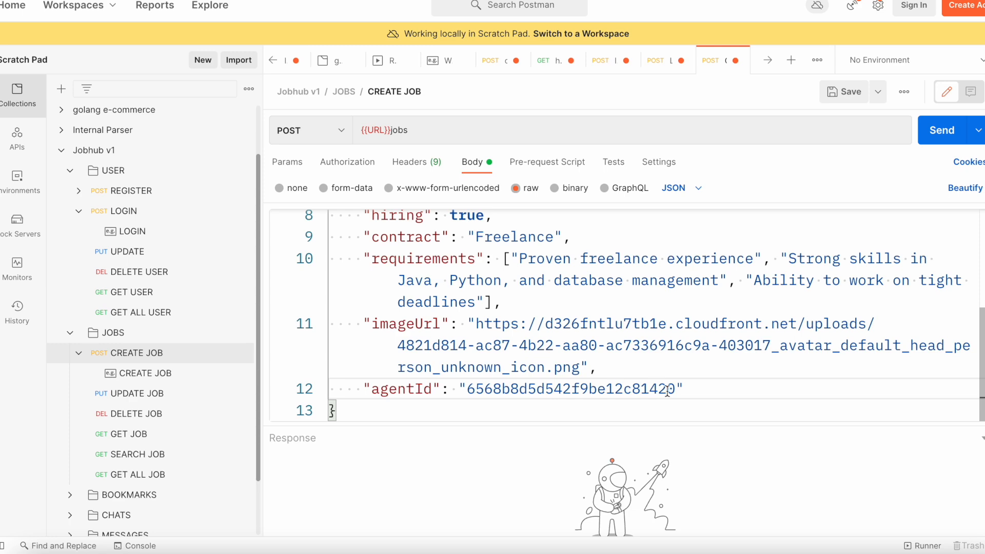
pyautogui.scroll(5, 655, 381)
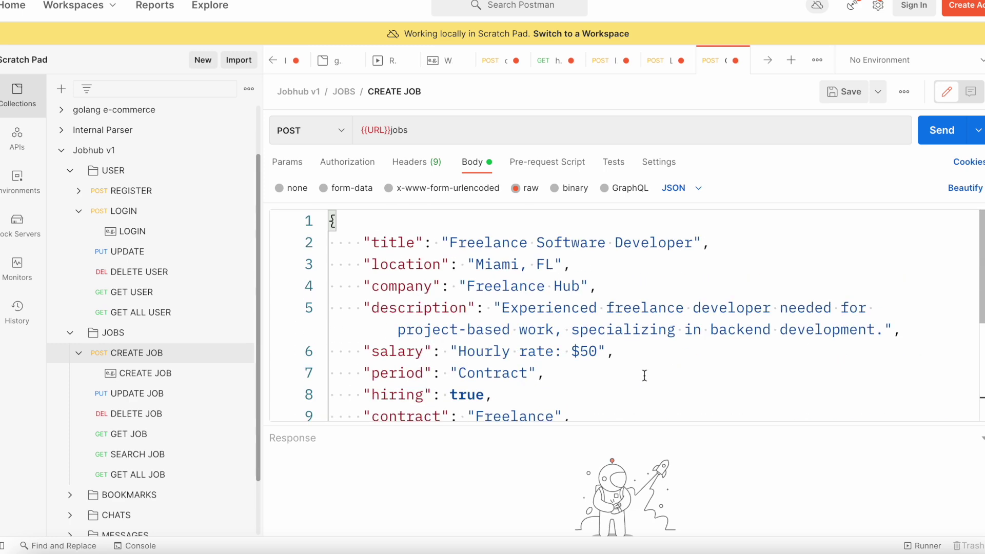
# Step: Replace {{URL}} in the CREATE JOB address with the LOGIN request's server address
pyautogui.click(931, 136)
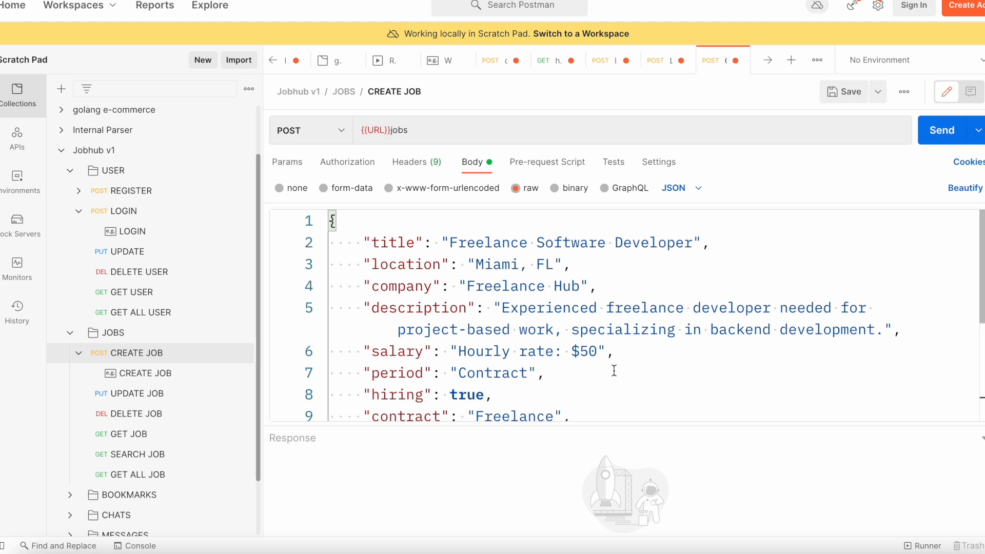
pyautogui.moveTo(392, 129); pyautogui.dragTo(316, 126)
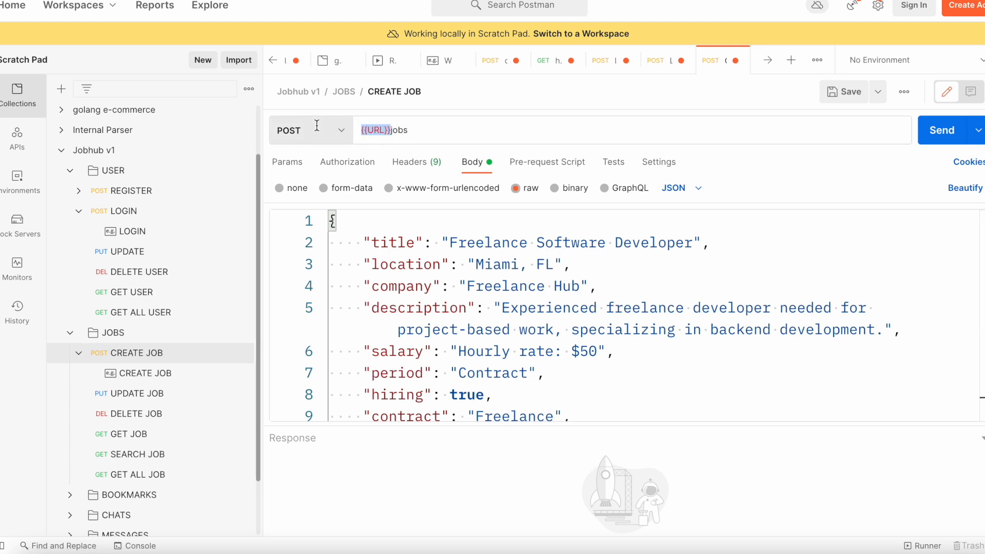
pyautogui.press('BackSpace')
pyautogui.click(656, 60)
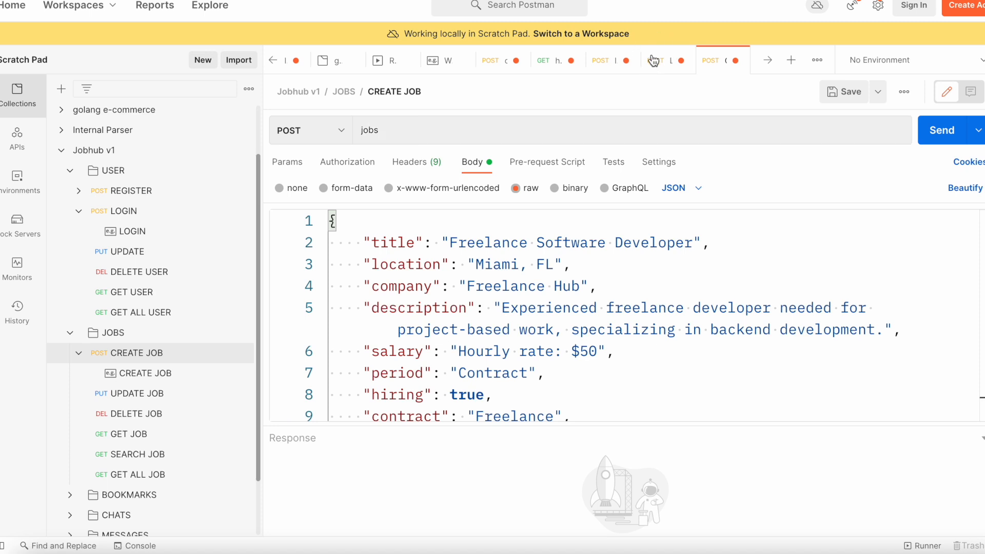
pyautogui.click(521, 126)
pyautogui.hotkey('ctrl', 'a')
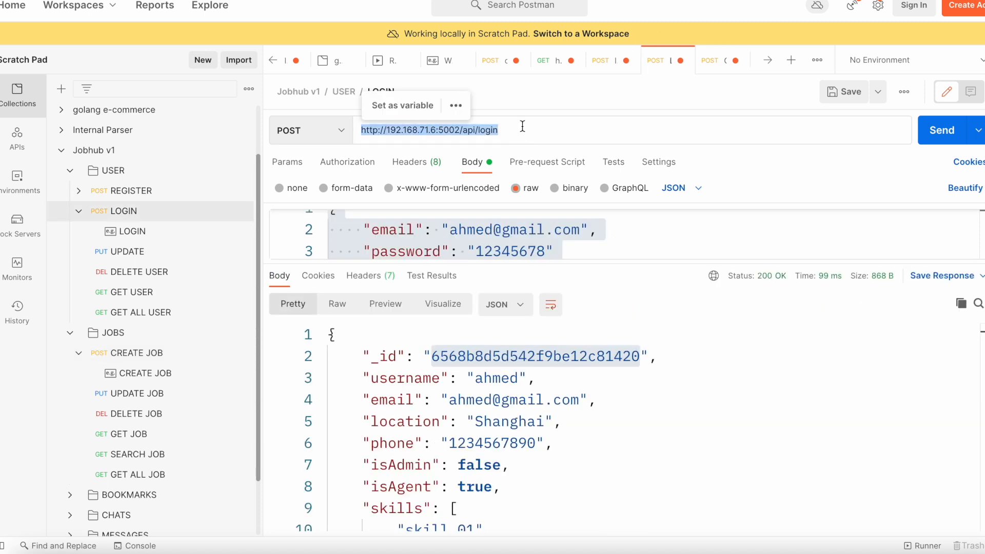
pyautogui.click(712, 61)
pyautogui.click(610, 132)
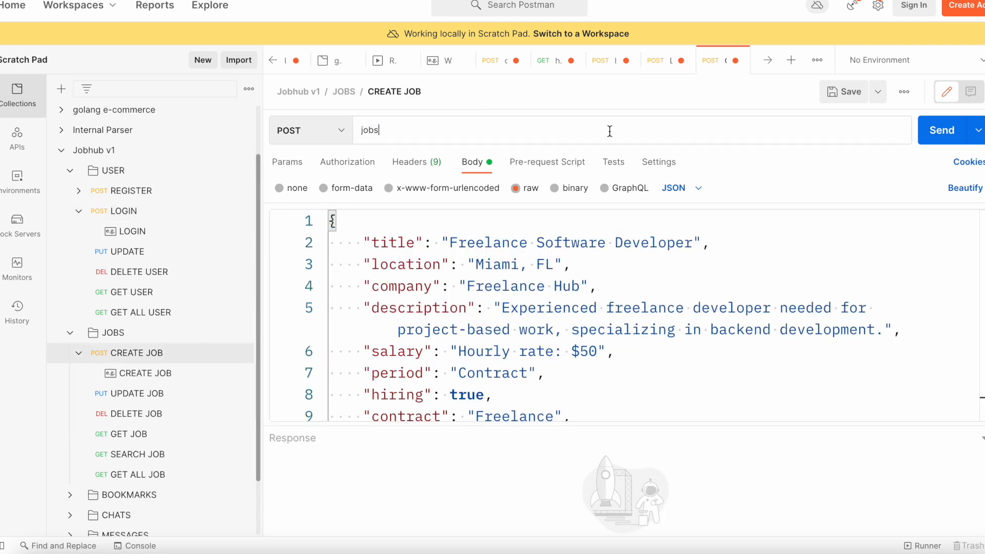
pyautogui.hotkey('ctrl', 'v')
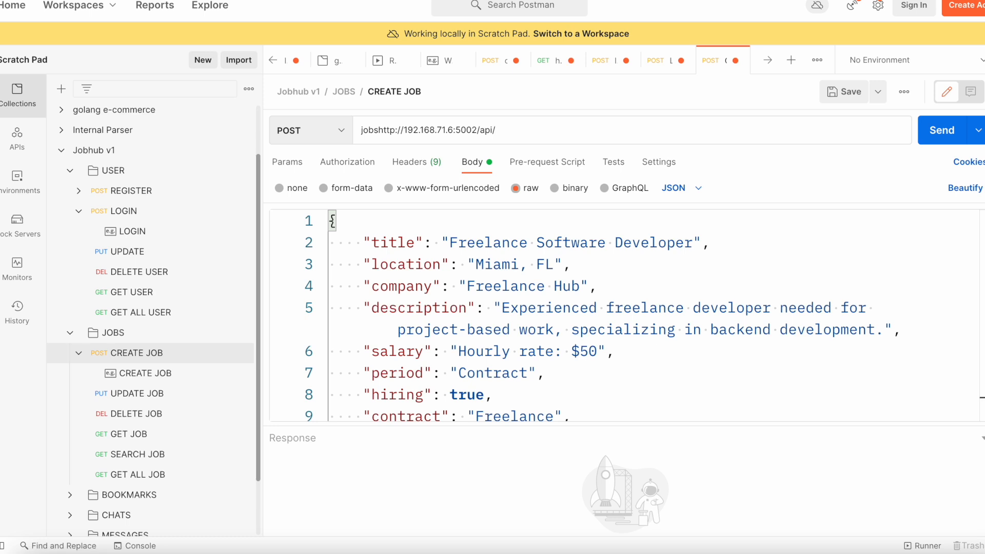
pyautogui.click(947, 131)
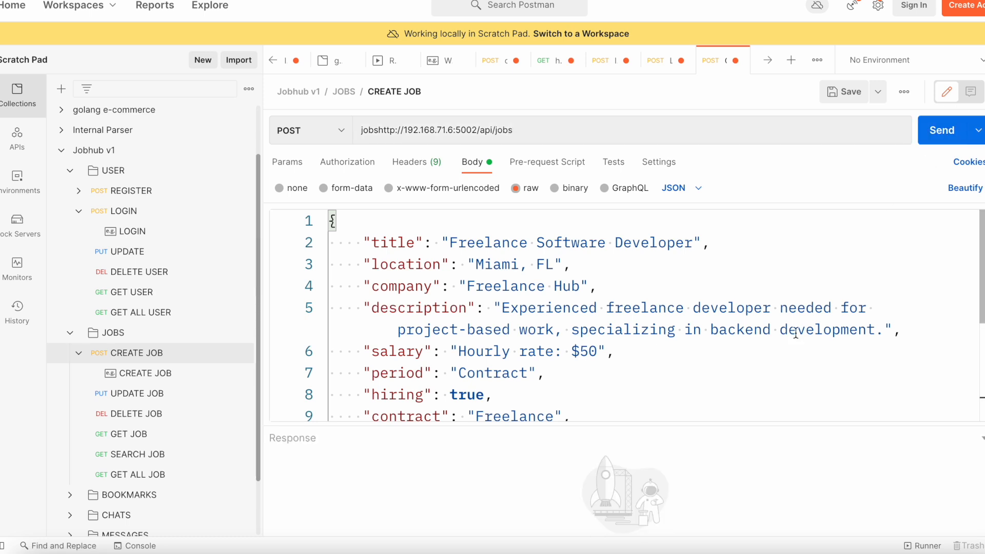
pyautogui.scroll(-3, 671, 360)
pyautogui.scroll(-3, 672, 361)
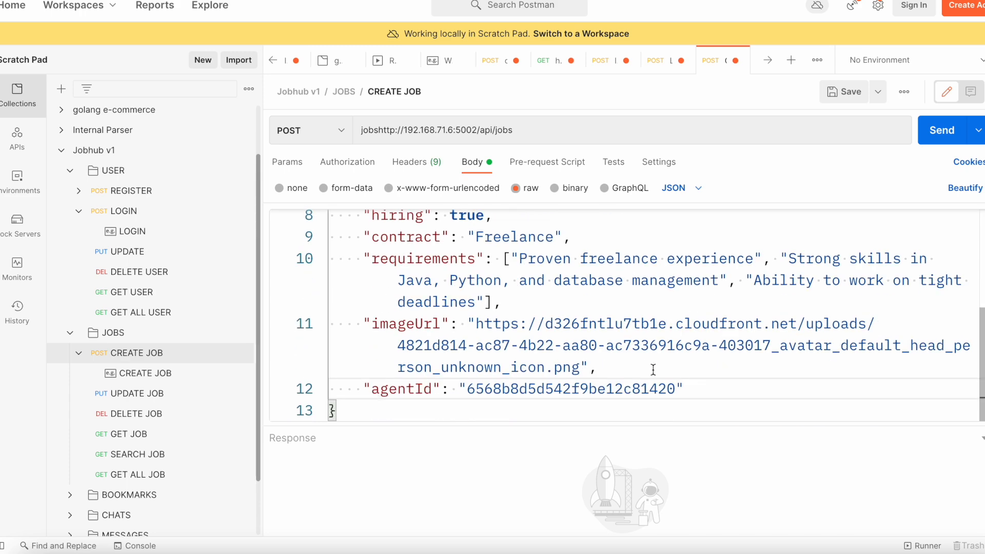
pyautogui.scroll(6, 453, 292)
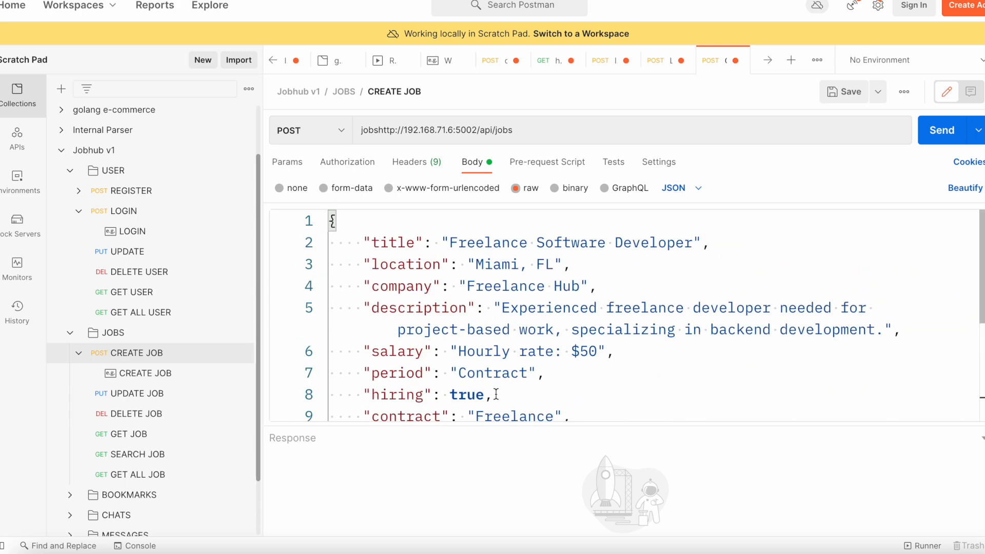
pyautogui.hotkey('ctrl', 'Return')
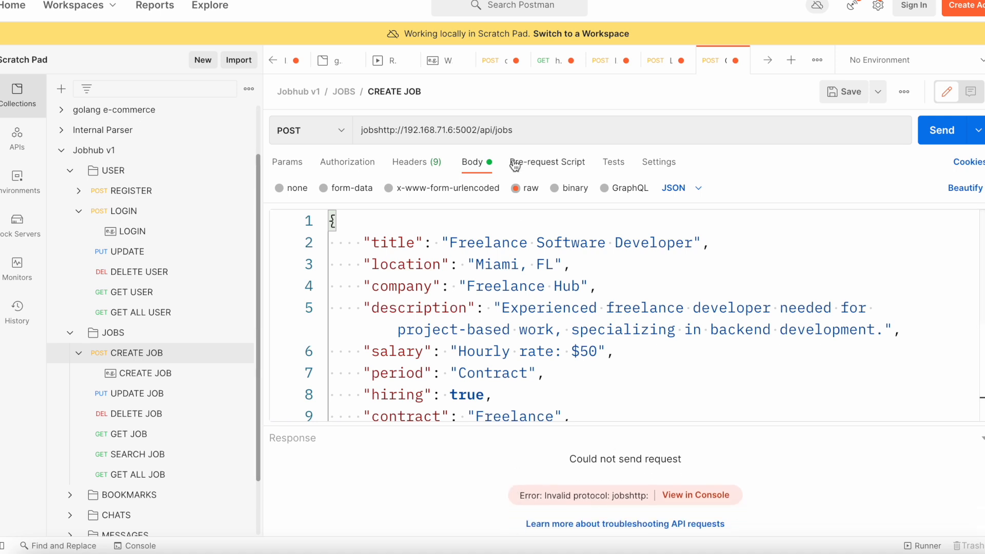
pyautogui.click(930, 137)
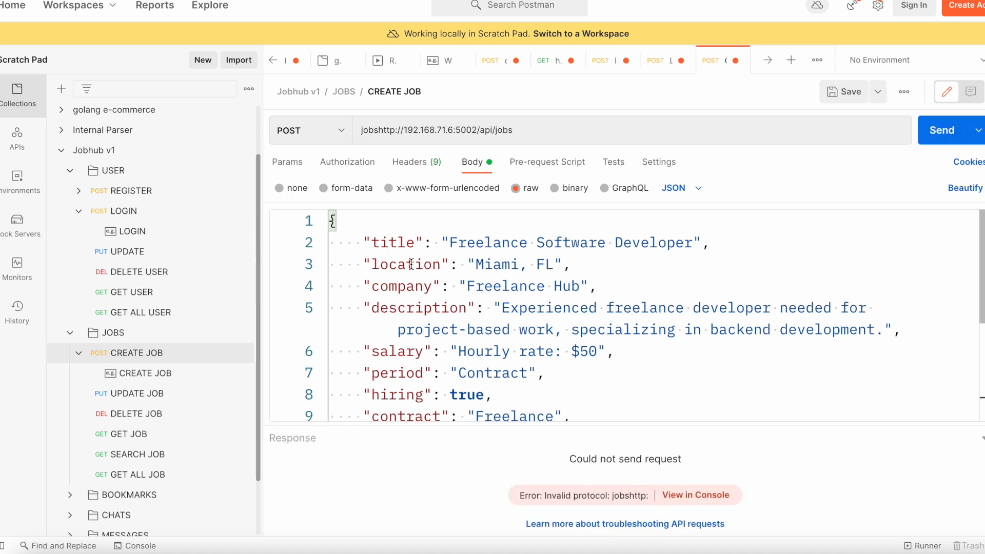
pyautogui.click(376, 128)
pyautogui.moveTo(377, 127); pyautogui.dragTo(325, 126)
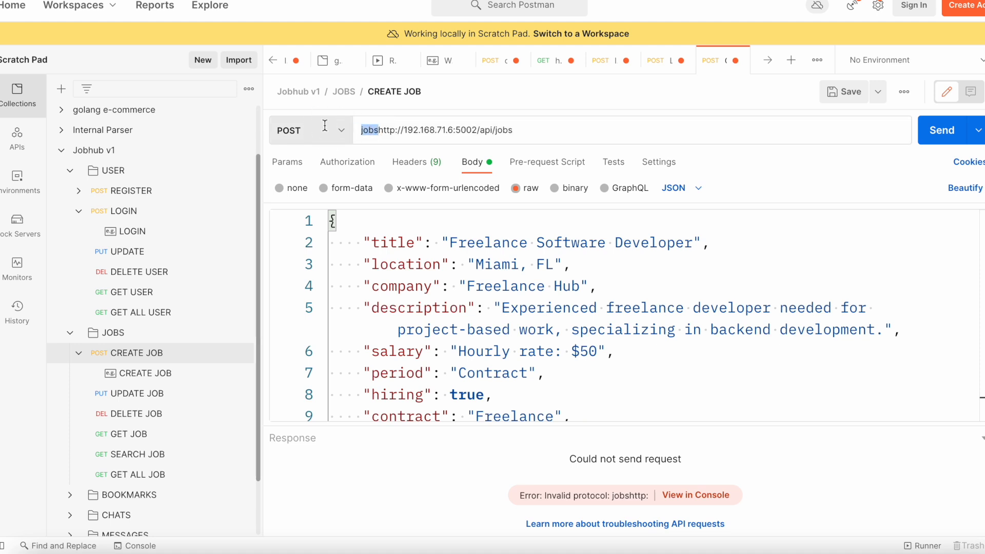
pyautogui.press('BackSpace')
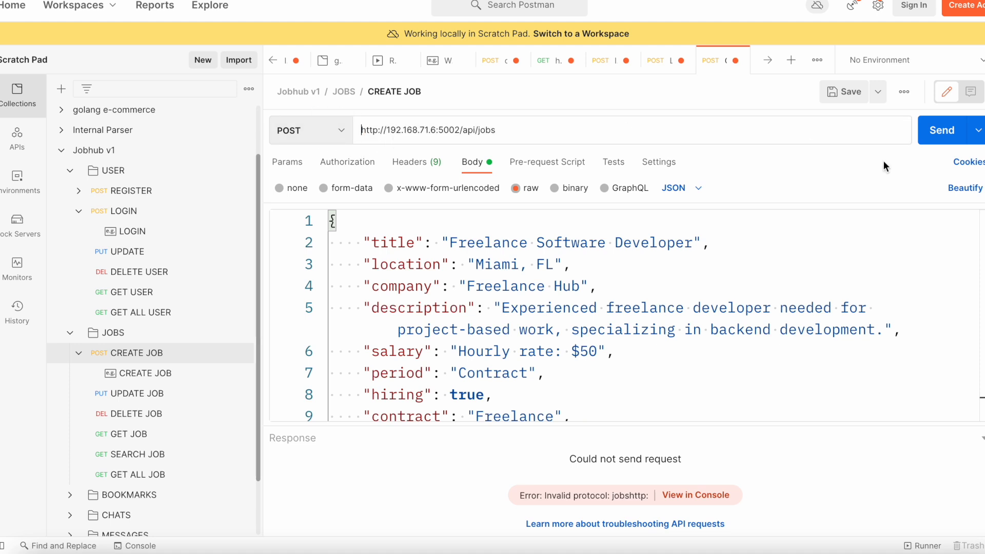
pyautogui.click(940, 131)
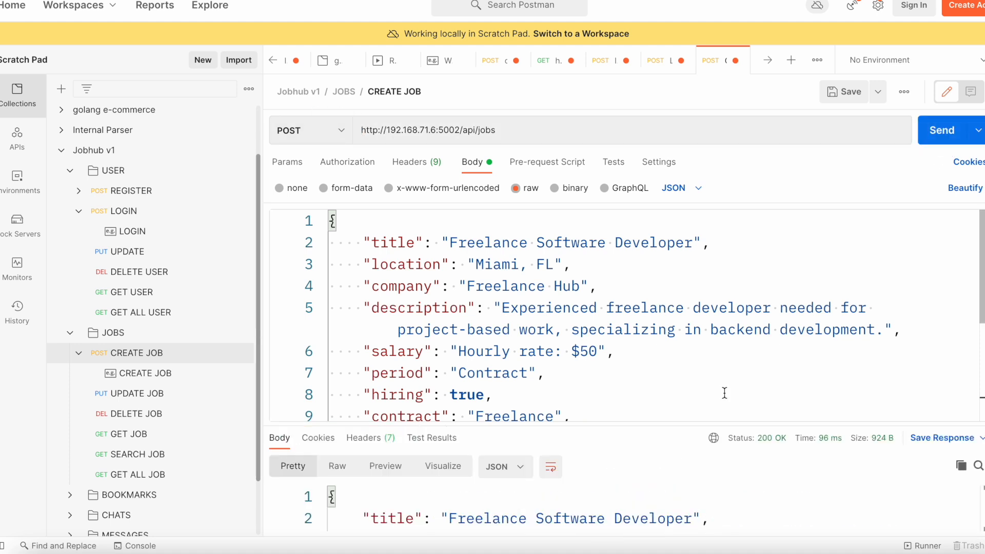
# Step: Enlarge the response to see the job's agentId, _id and createdAt, then bring Android Studio forward
pyautogui.moveTo(670, 425); pyautogui.dragTo(669, 308)
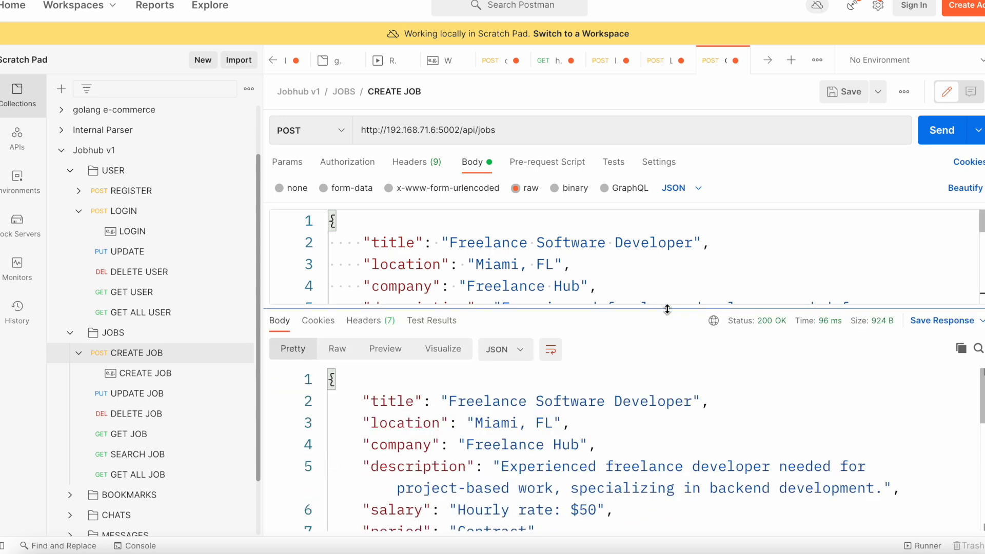
pyautogui.scroll(-5, 595, 471)
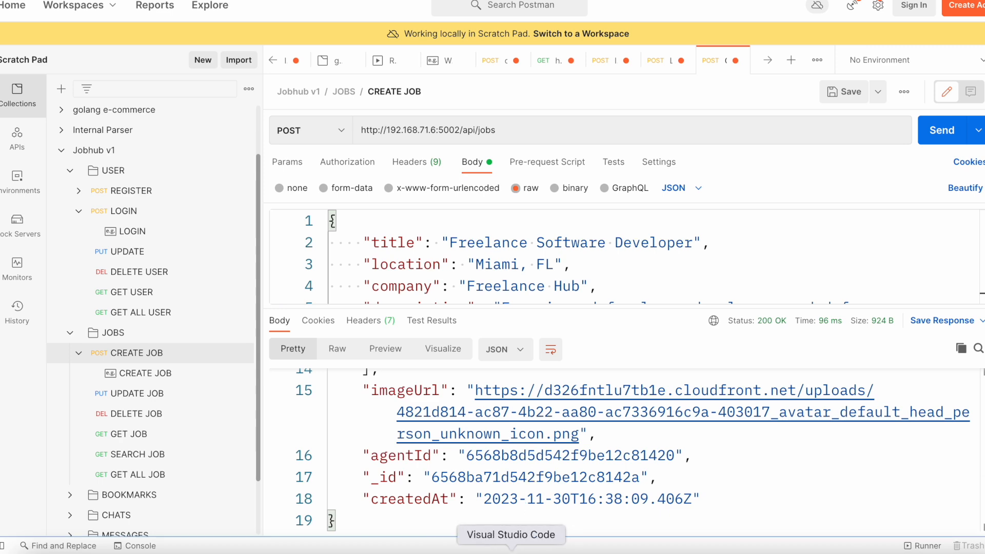
pyautogui.click(478, 549)
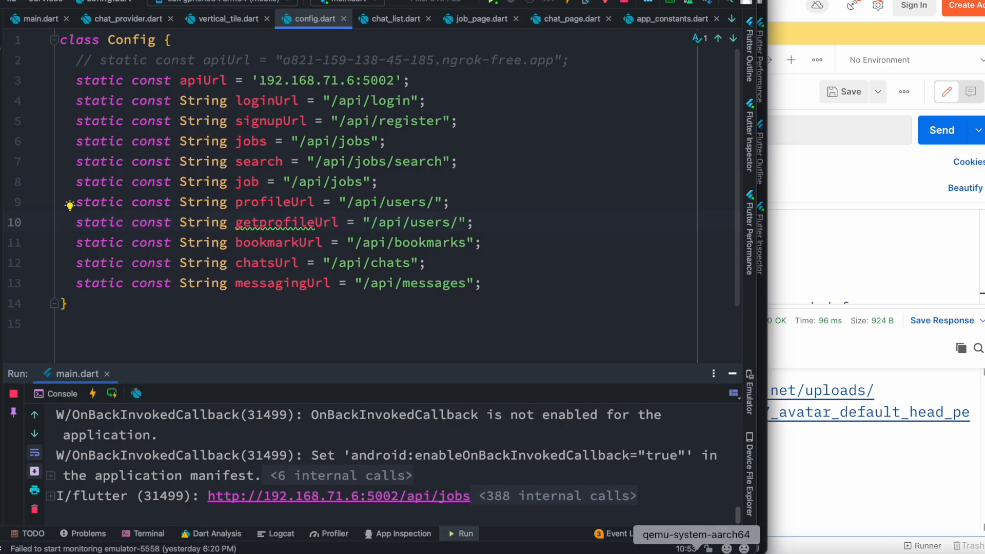
# Step: Open the new Freelance Software Developer job from JobHub's Home page in the emulator, then switch to Atlas
pyautogui.click(501, 210)
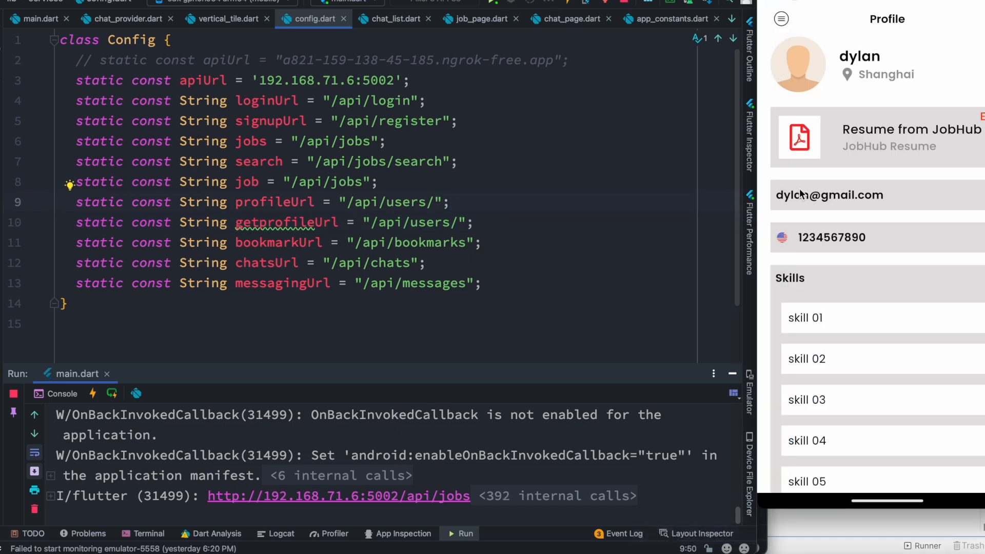
pyautogui.click(783, 22)
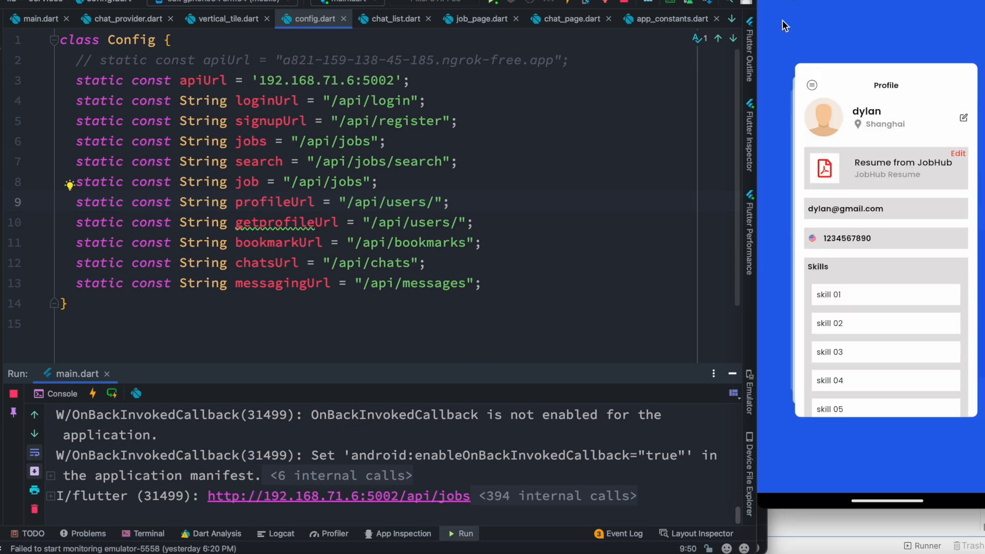
pyautogui.click(800, 154)
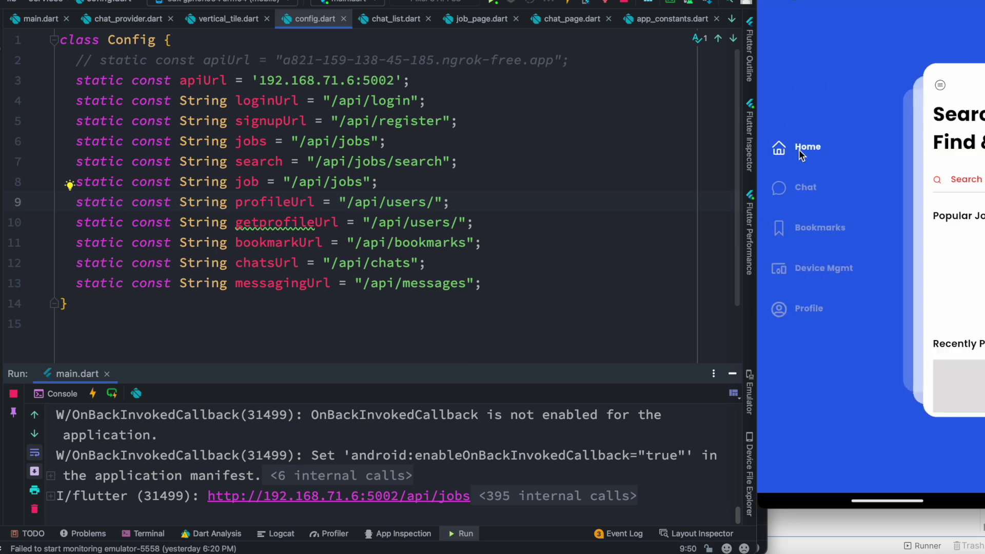
pyautogui.click(955, 168)
pyautogui.click(893, 326)
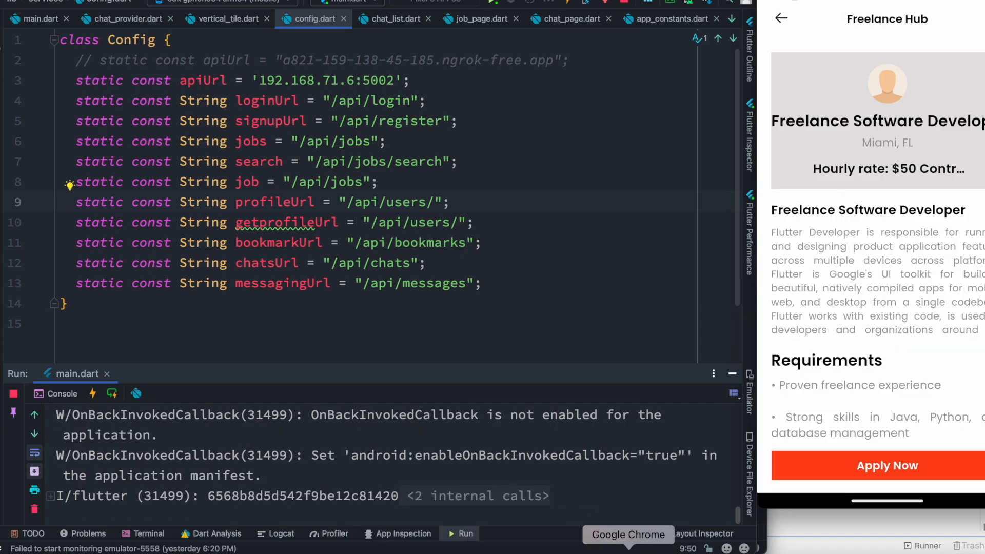
pyautogui.click(629, 548)
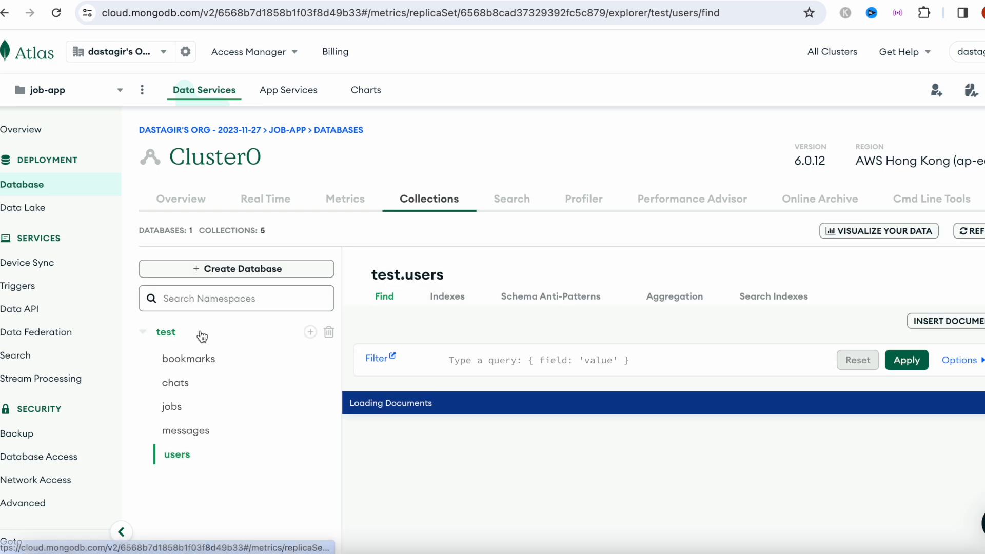
# Step: Show the test.jobs document for the Freelance Software Developer job with ahmed's agentId, then return to Android Studio
pyautogui.click(189, 405)
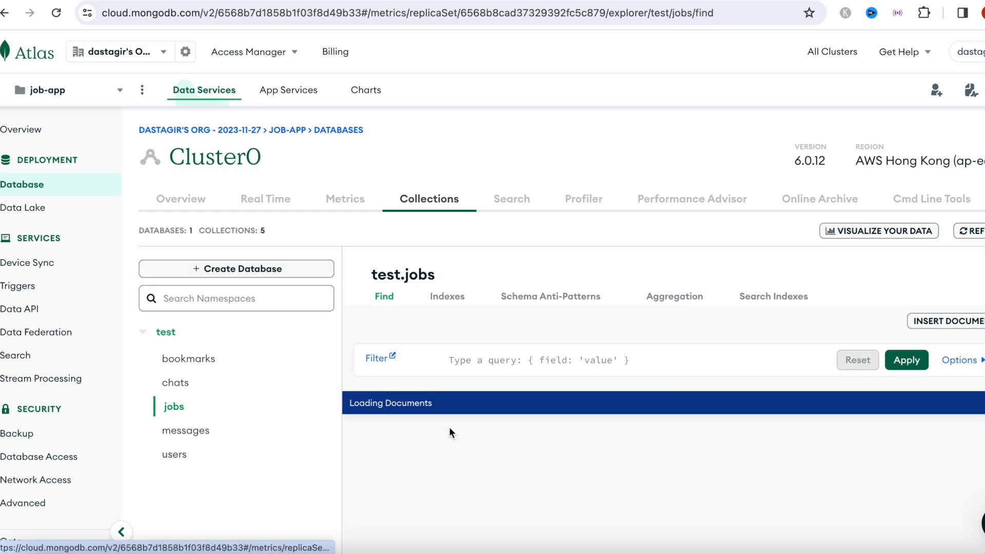
pyautogui.scroll(-1, 448, 427)
pyautogui.scroll(-1, 451, 433)
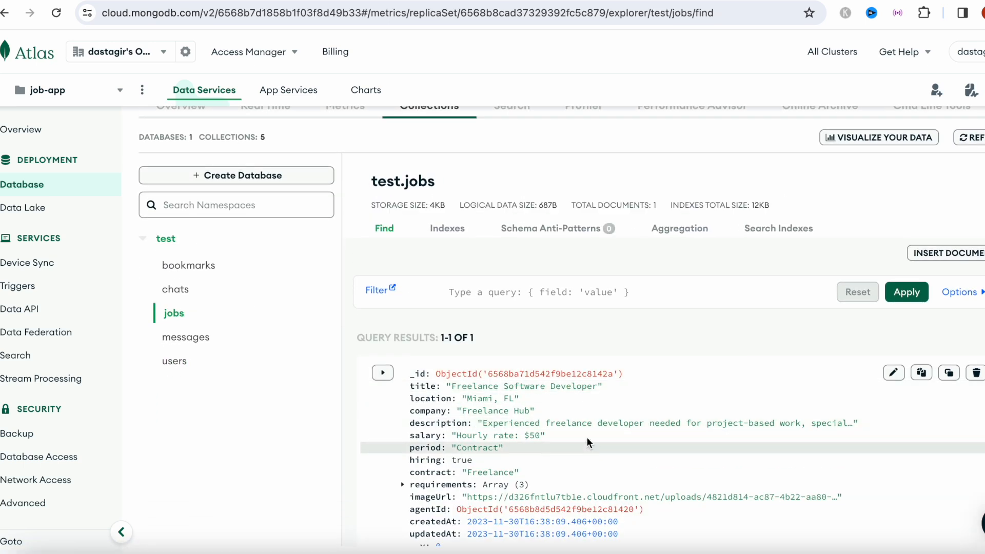
pyautogui.scroll(-1, 449, 451)
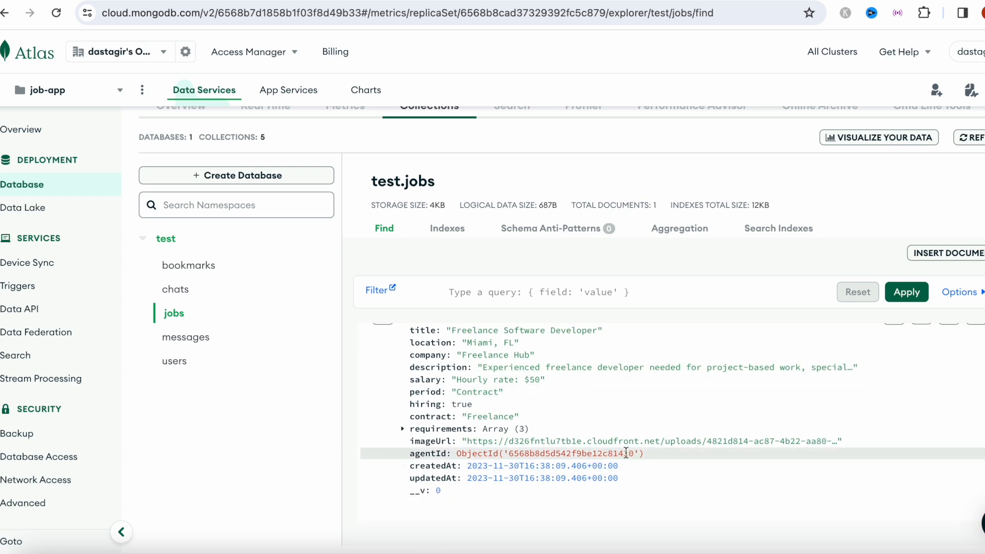
pyautogui.scroll(1, 635, 454)
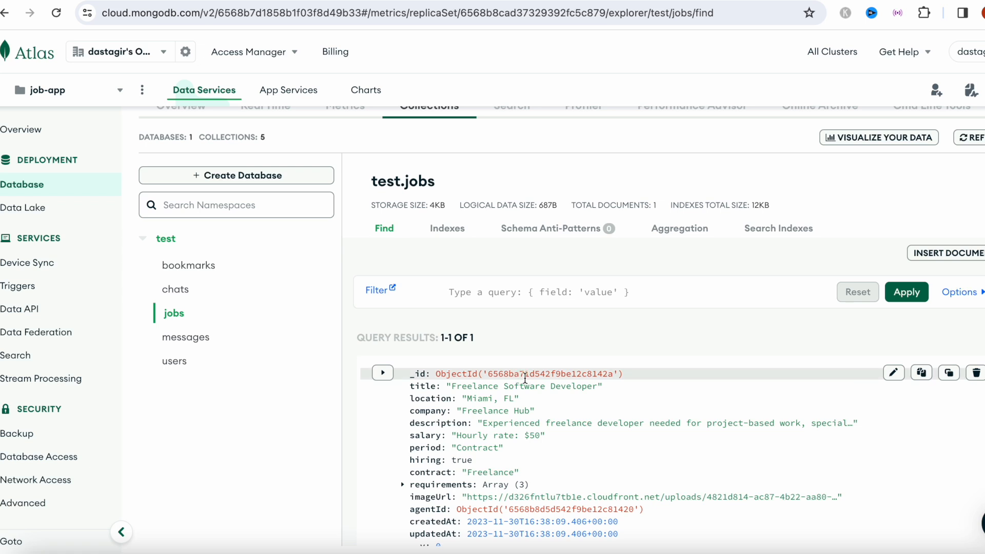
pyautogui.scroll(-1, 635, 476)
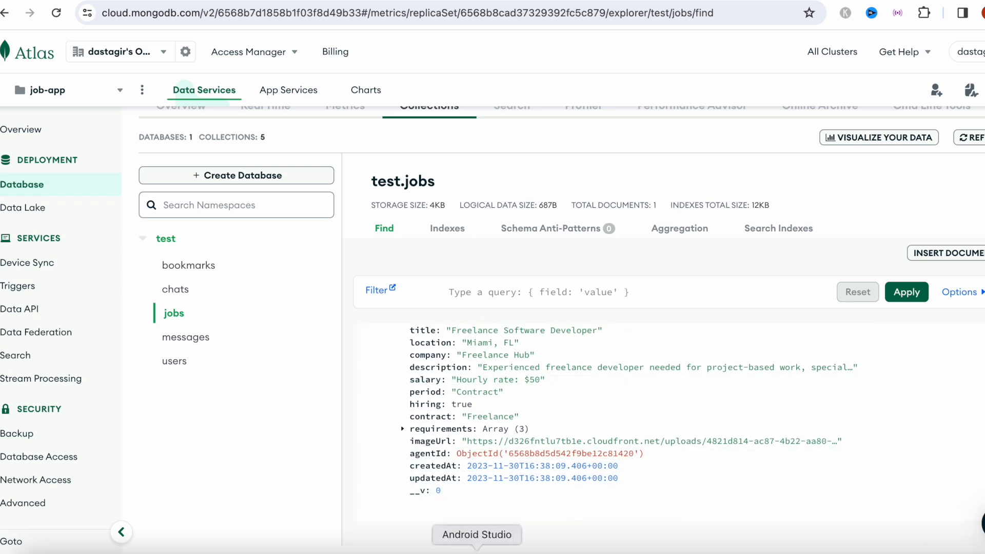
pyautogui.click(477, 549)
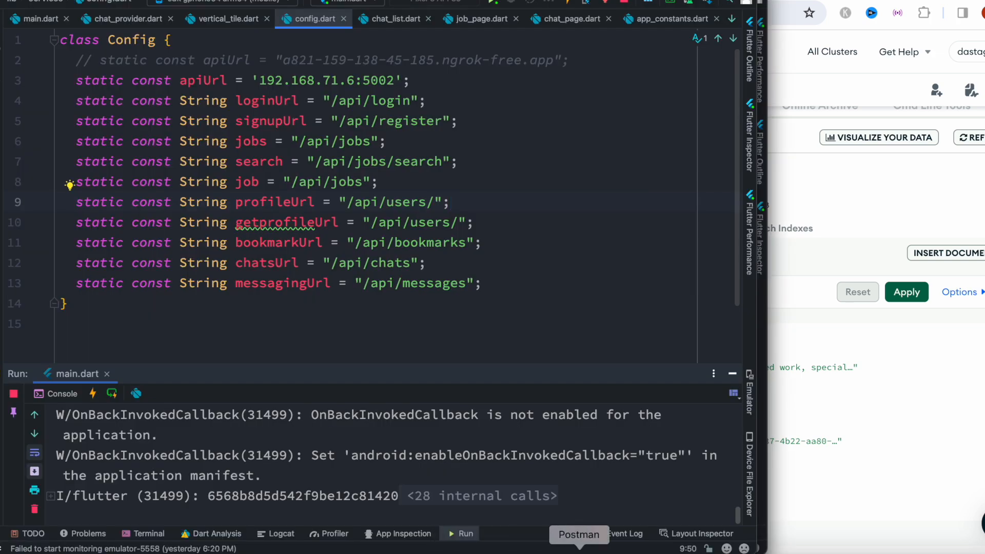
# Step: Glance at Postman's response, bring the emulator back and return from job details to the search page
pyautogui.click(579, 548)
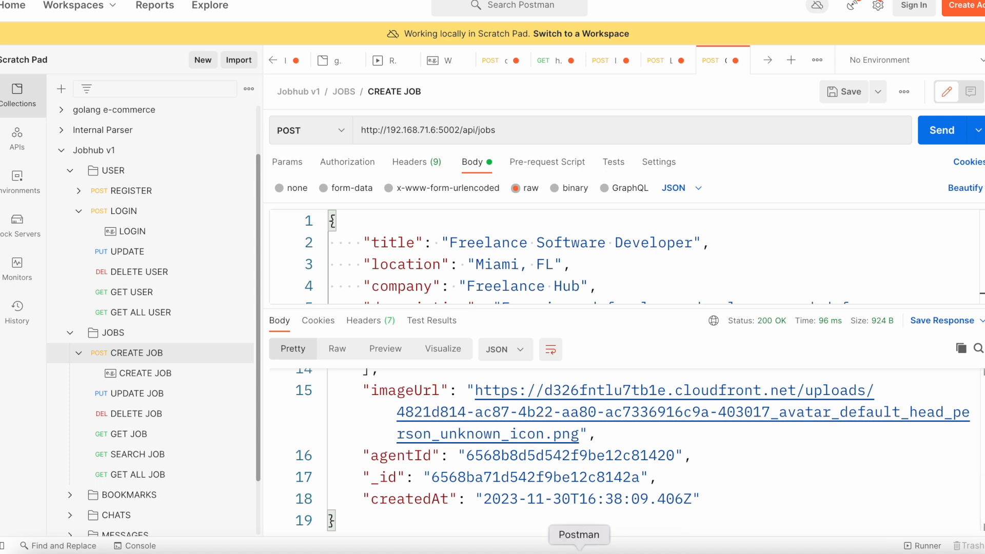
pyautogui.click(477, 548)
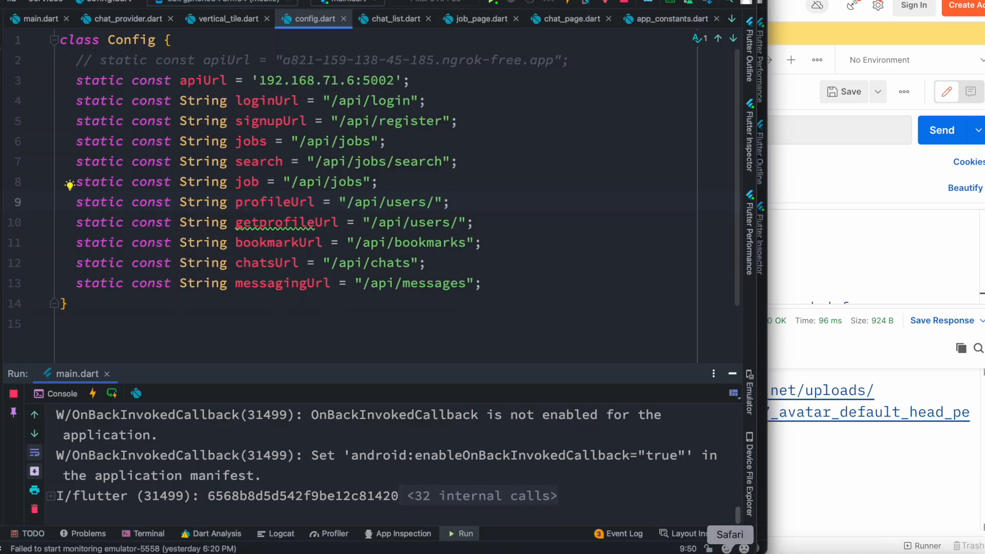
pyautogui.click(697, 548)
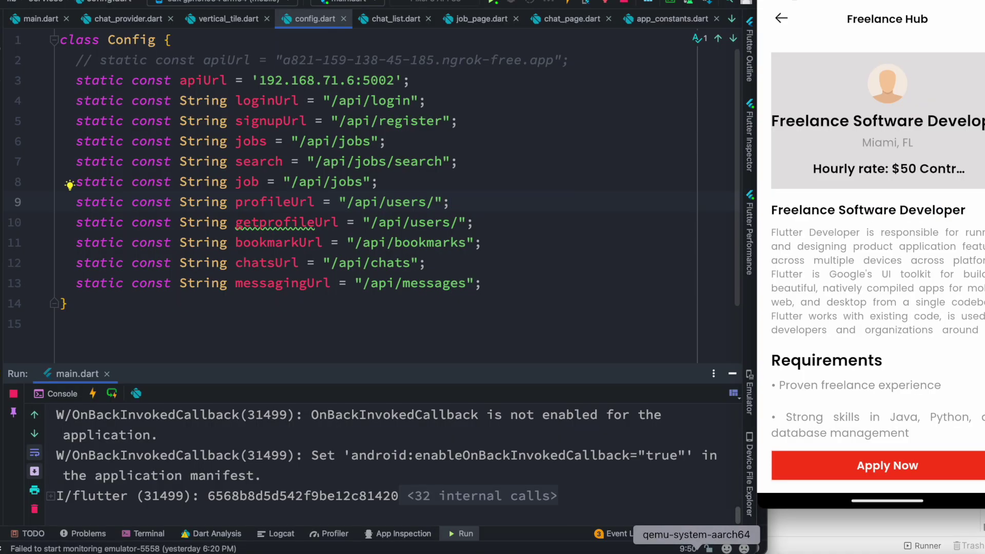
pyautogui.click(781, 19)
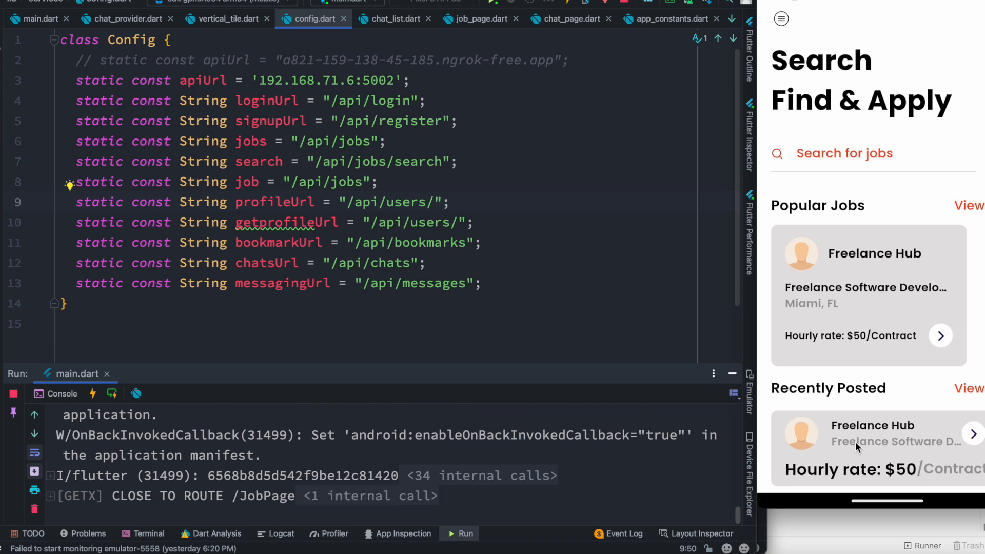
# Step: Reopen the Freelance Software Developer job from Recently Posted and again from Popular Jobs
pyautogui.click(861, 445)
pyautogui.click(781, 18)
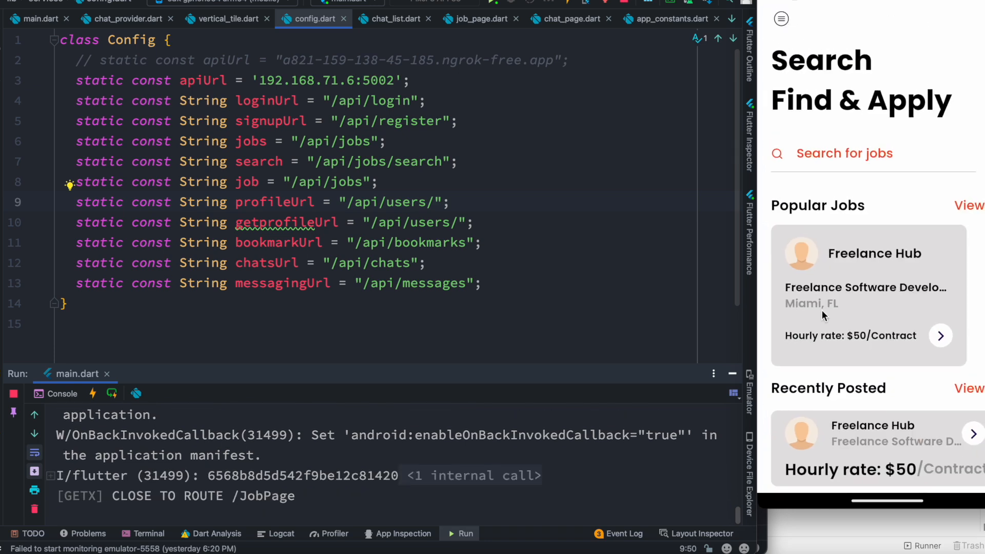
pyautogui.click(860, 302)
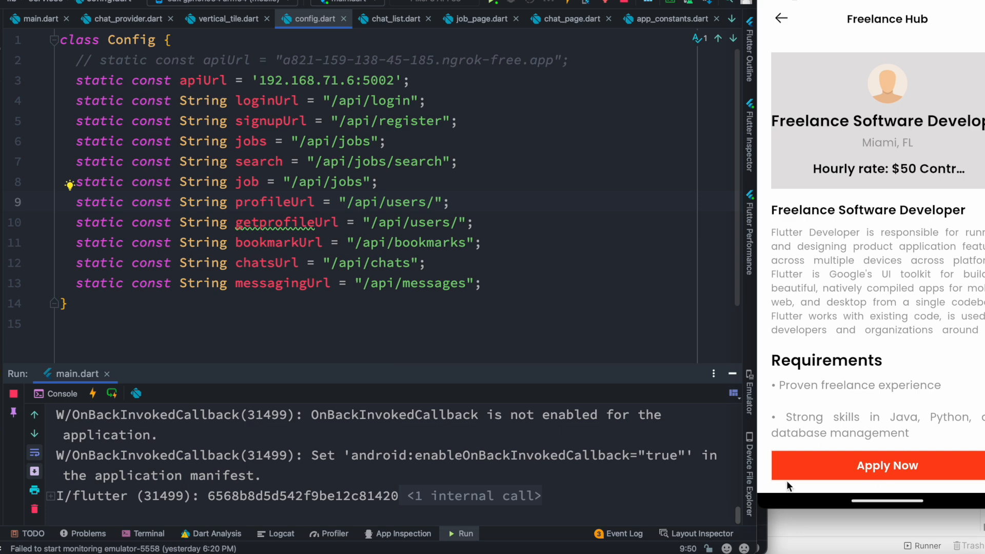
pyautogui.click(571, 279)
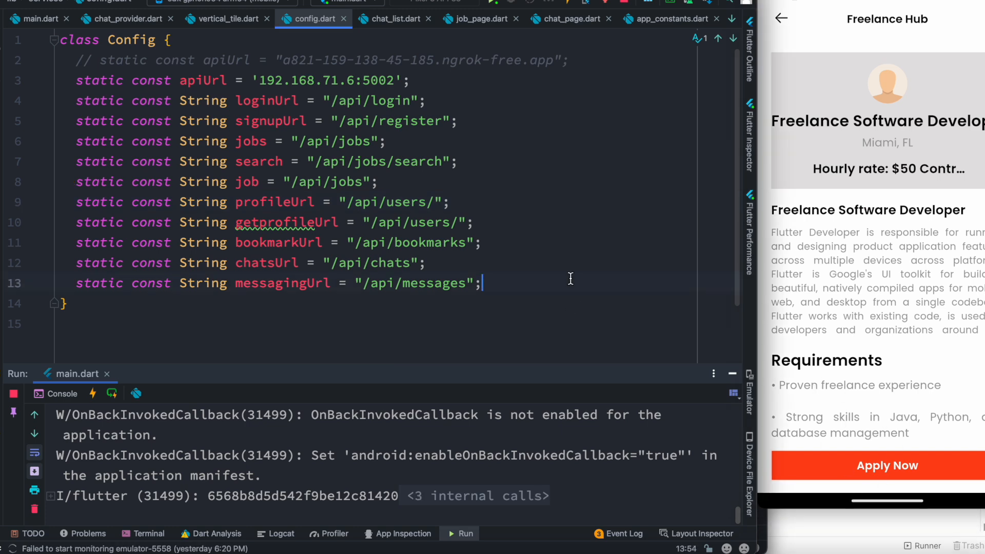